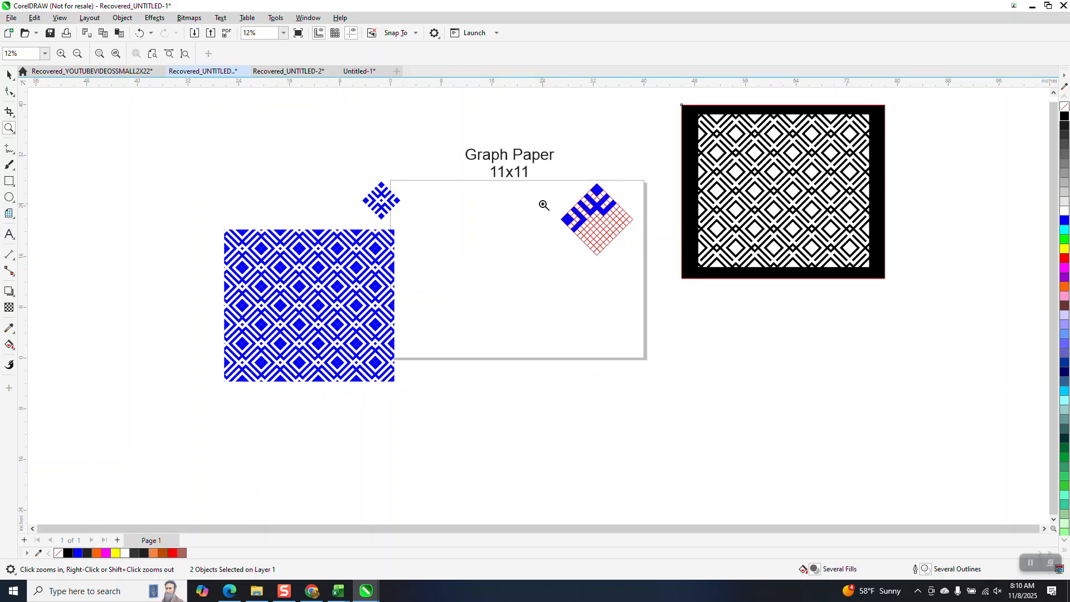
Draw an 11 by 11 graph-paper grid about 11 inches square and center it on the page
drag(560, 172, 655, 275)
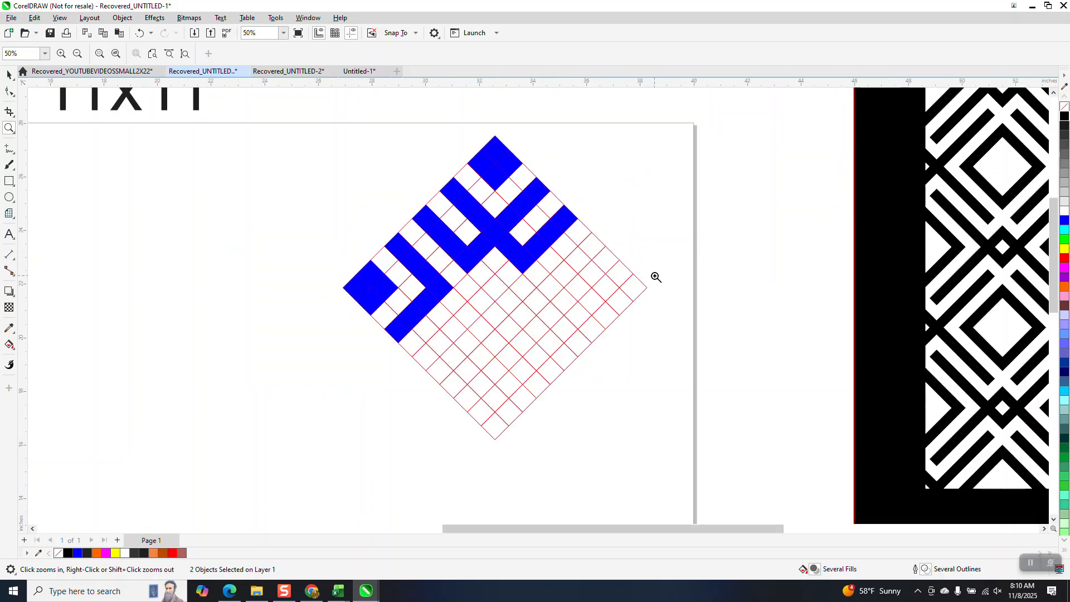
scroll(605, 282, down, 3)
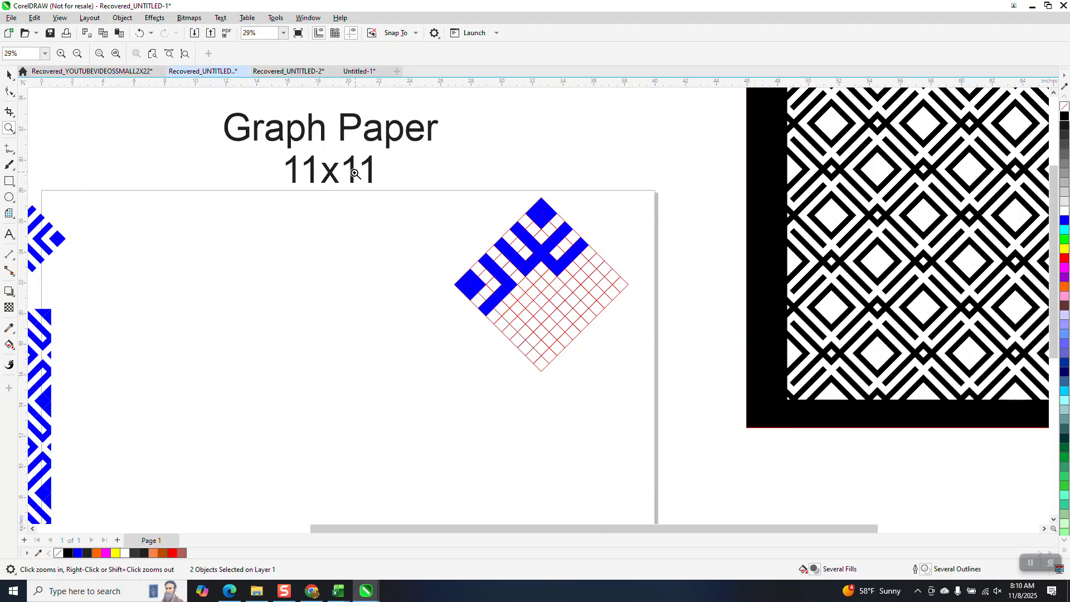
click(14, 222)
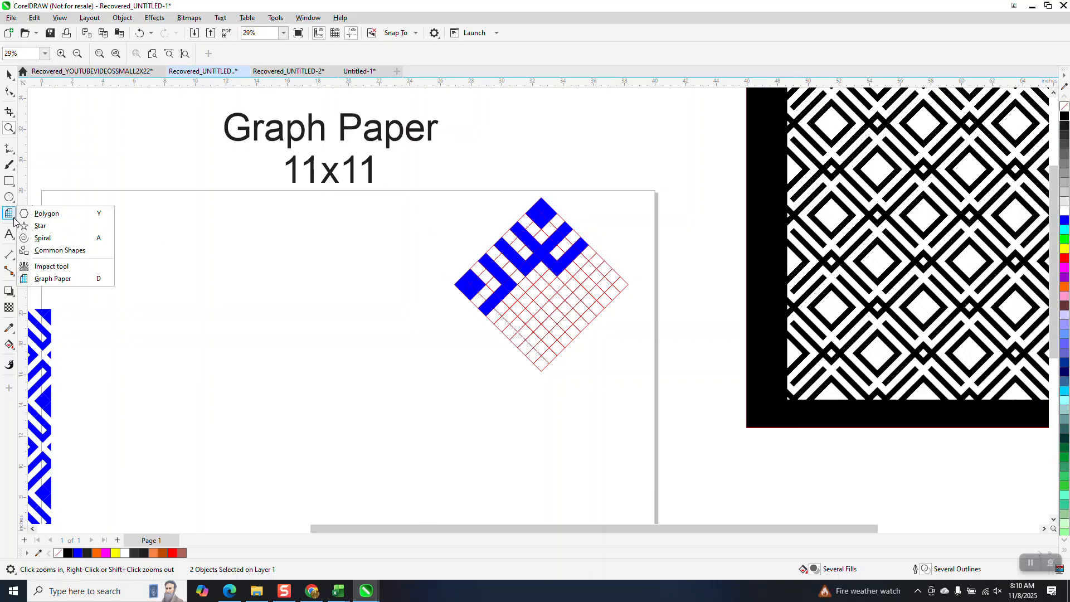
click(53, 278)
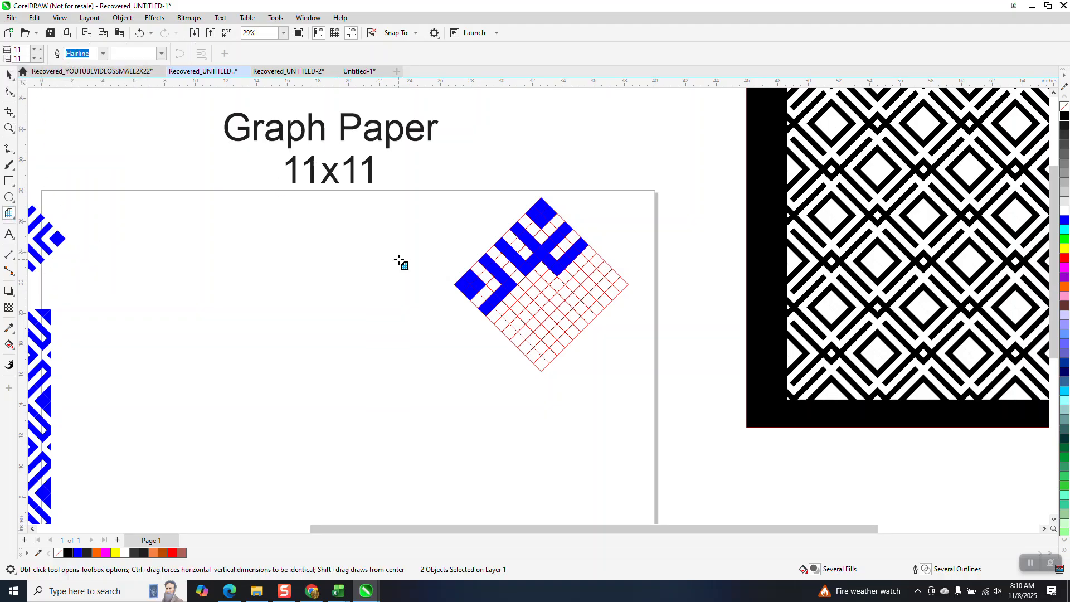
drag(418, 264, 264, 433)
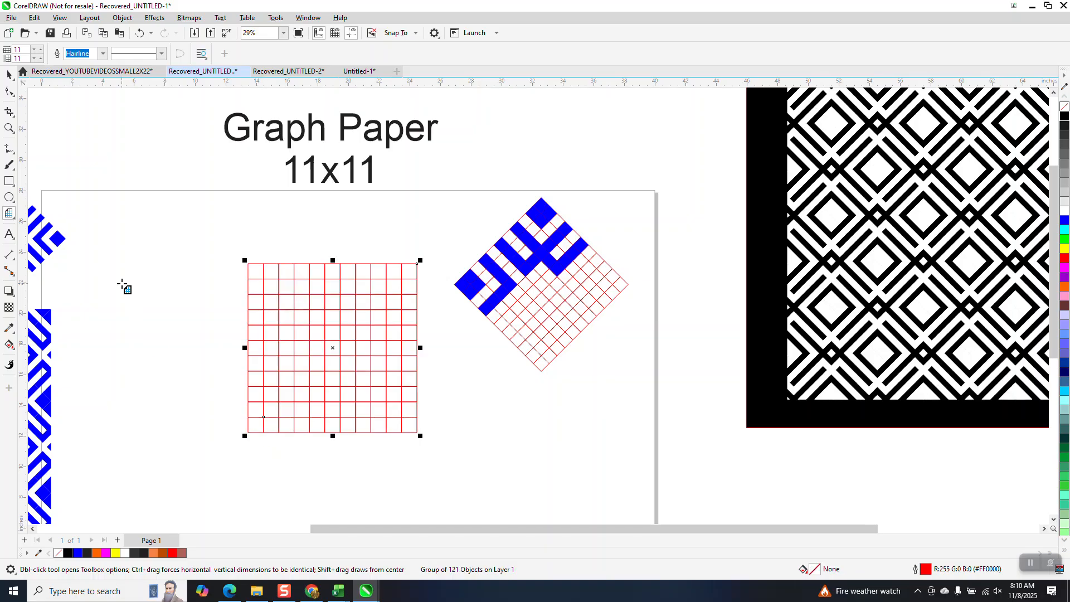
key(p)
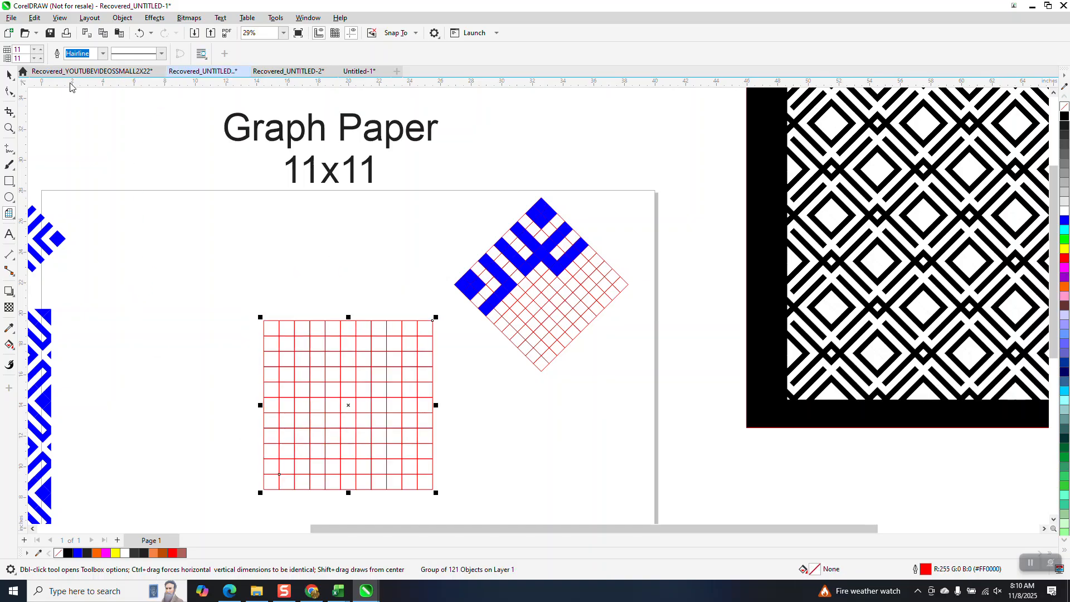
Rotate the new grid 45 degrees and move the smaller sample pattern with its grid close beside it
click(9, 74)
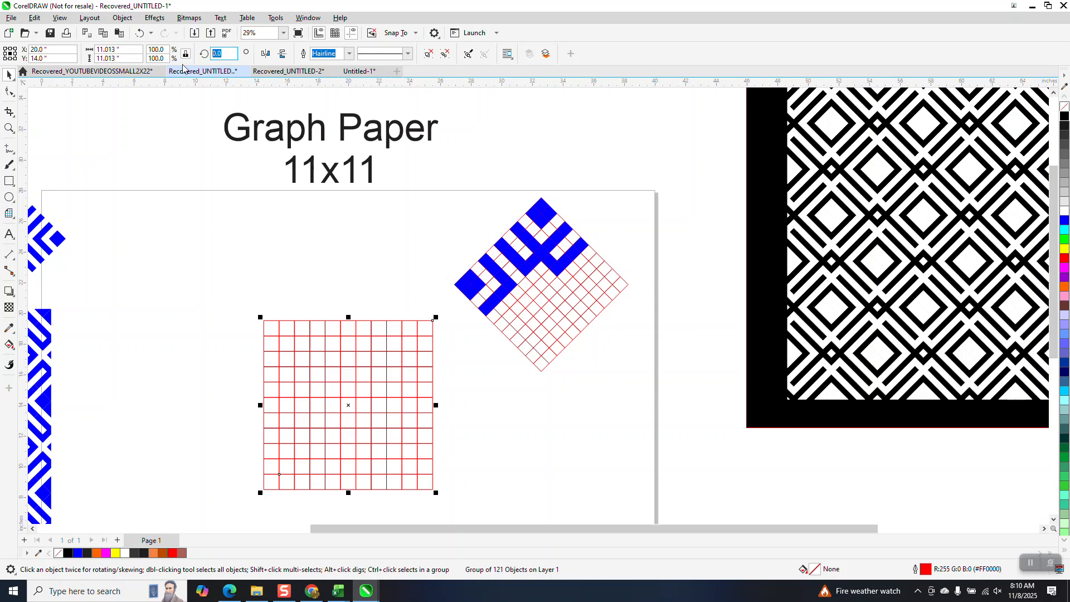
text(45)
key(Return)
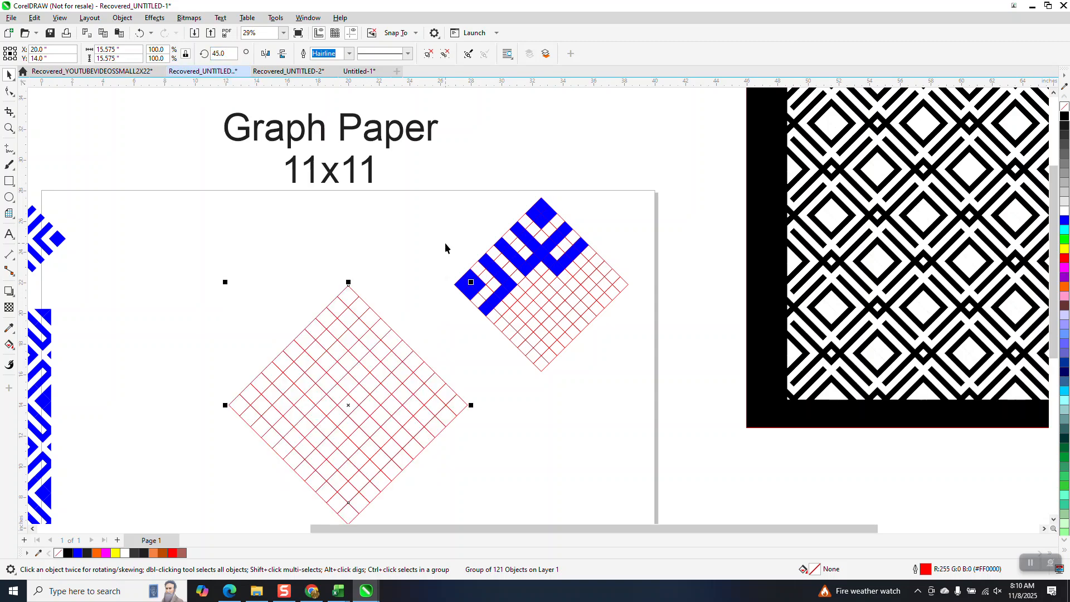
drag(418, 187, 682, 406)
drag(571, 289, 490, 305)
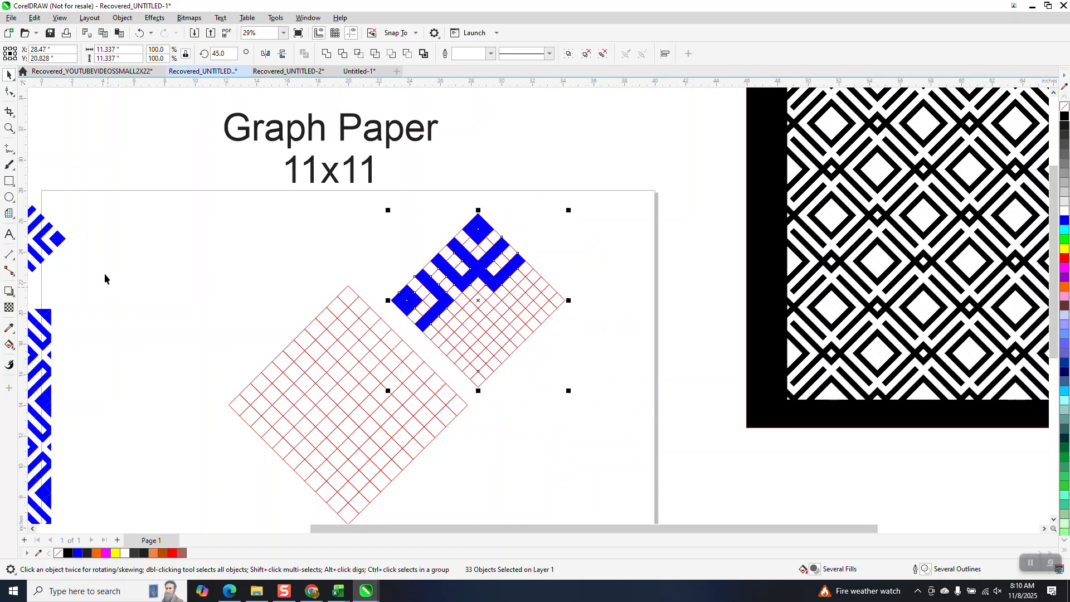
Smart Fill the two-by-two cell blocks at the top and left corners of the large grid with blue
click(11, 345)
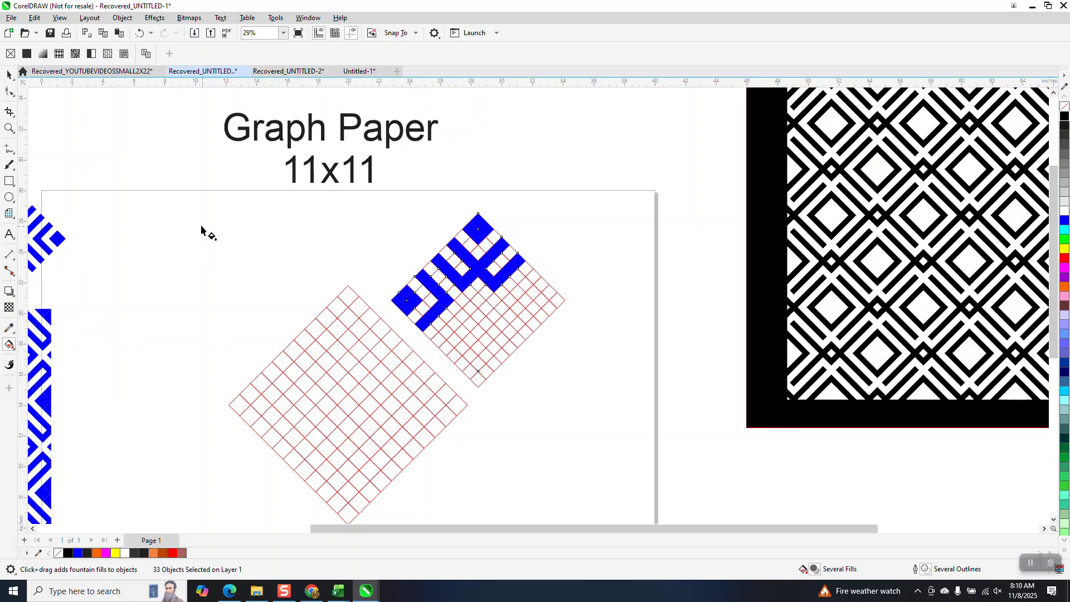
click(16, 354)
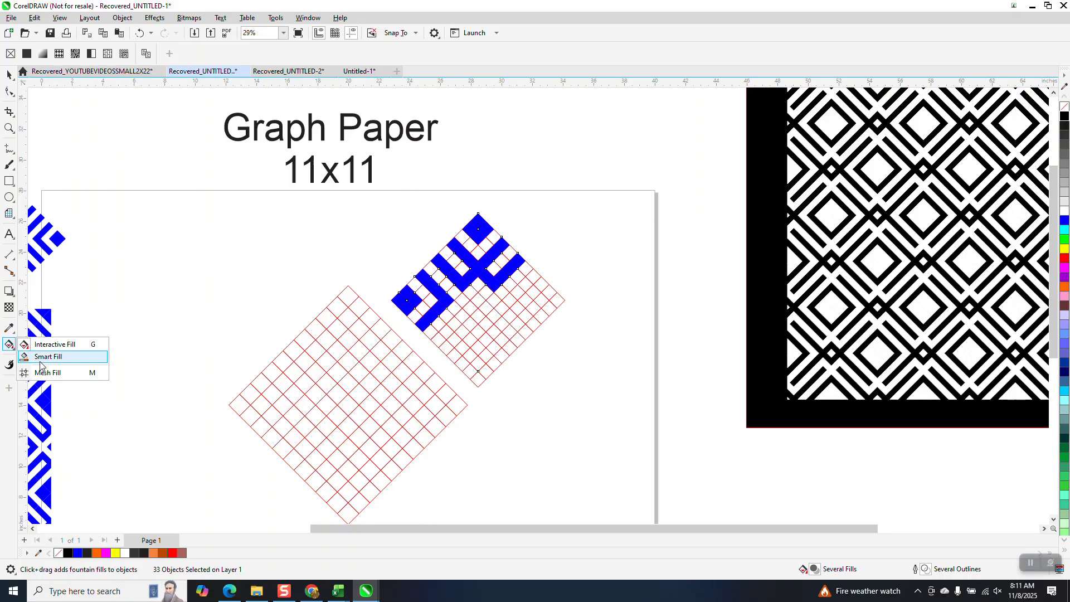
click(34, 358)
click(349, 300)
click(360, 308)
click(348, 318)
click(333, 308)
click(250, 392)
click(241, 405)
click(251, 416)
click(262, 406)
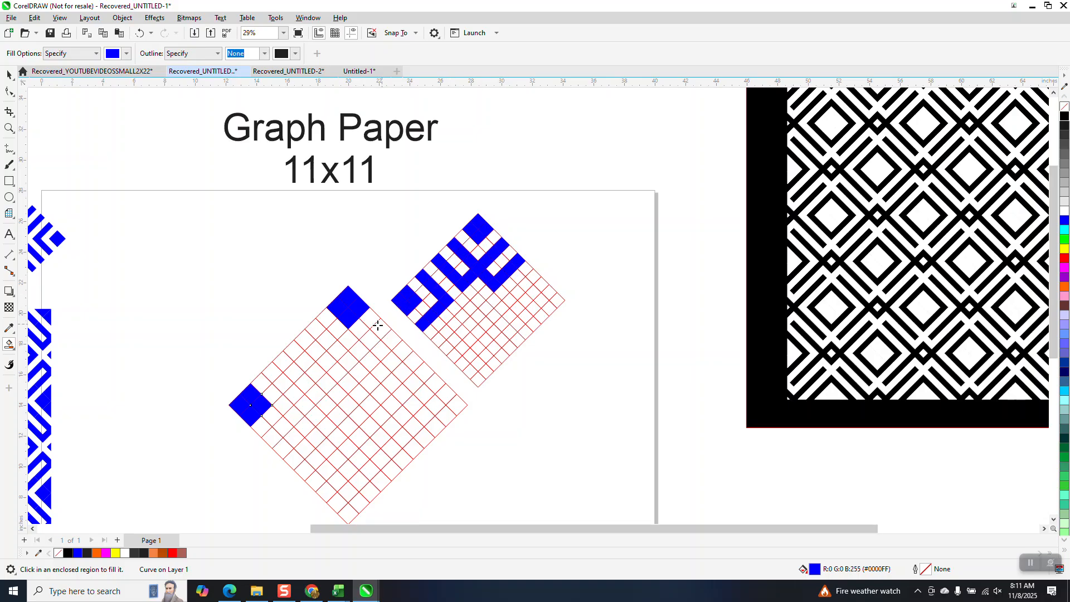
Fill a seven-cell blue V beneath the top block, running between the grid's two upper edges
click(379, 330)
click(369, 341)
click(359, 351)
click(348, 361)
click(338, 350)
click(327, 340)
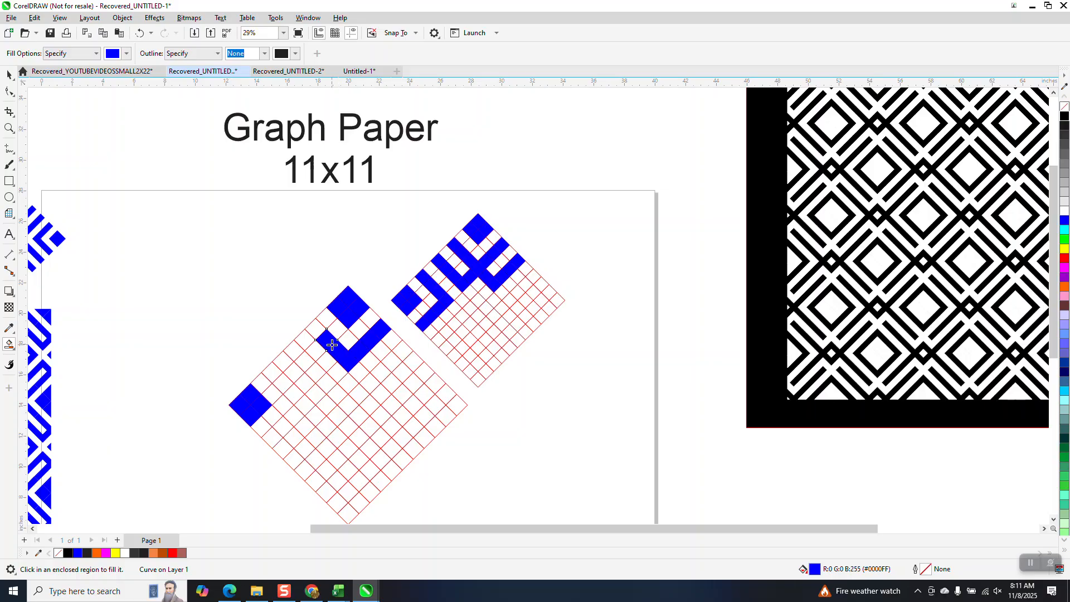
click(315, 329)
Fill a blue hook of five cells from the upper-right edge of the grid back to the V's lower right side
click(403, 350)
click(389, 361)
click(379, 372)
click(367, 383)
click(359, 372)
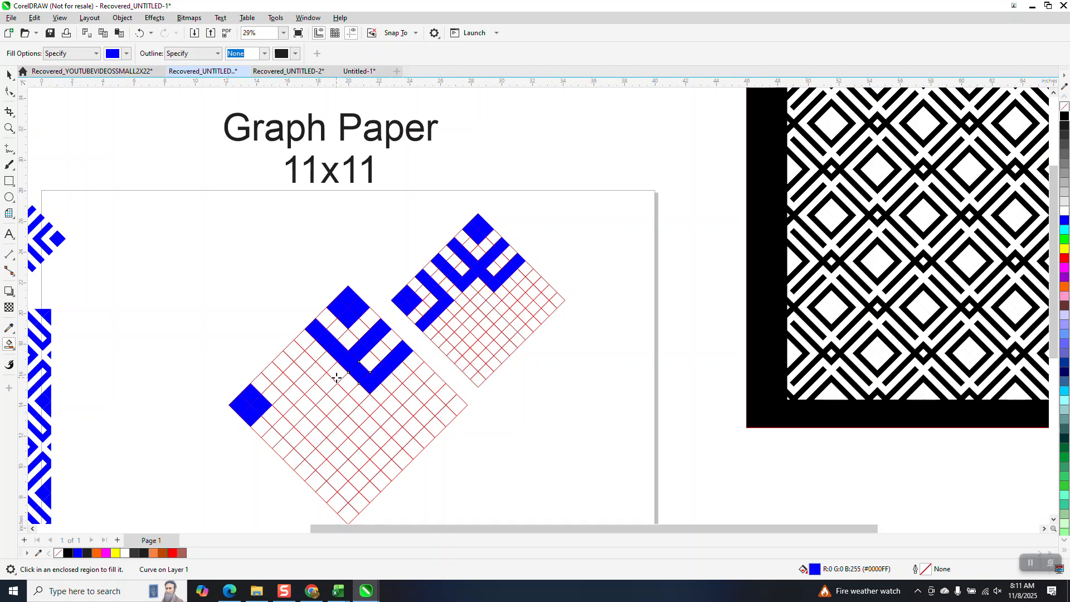
Fill the matching five-cell blue hook from the V's lower left side to the grid's upper-left edge
click(336, 372)
click(325, 384)
click(316, 371)
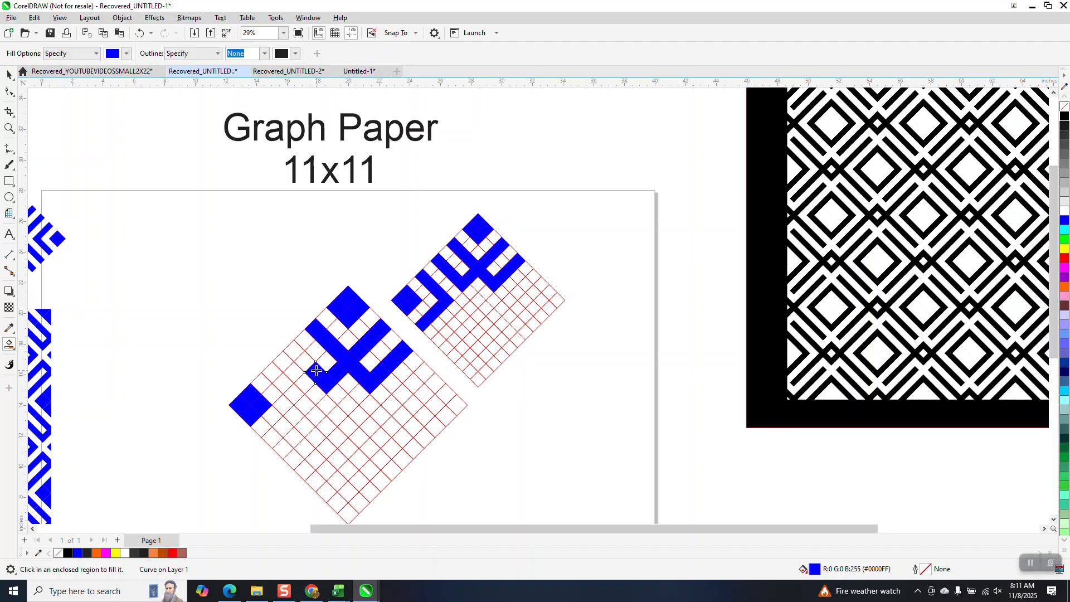
click(305, 360)
click(294, 350)
Fill a seven-cell sideways blue chevron around the left corner block, from the upper-left to the lower-left grid edge
click(272, 372)
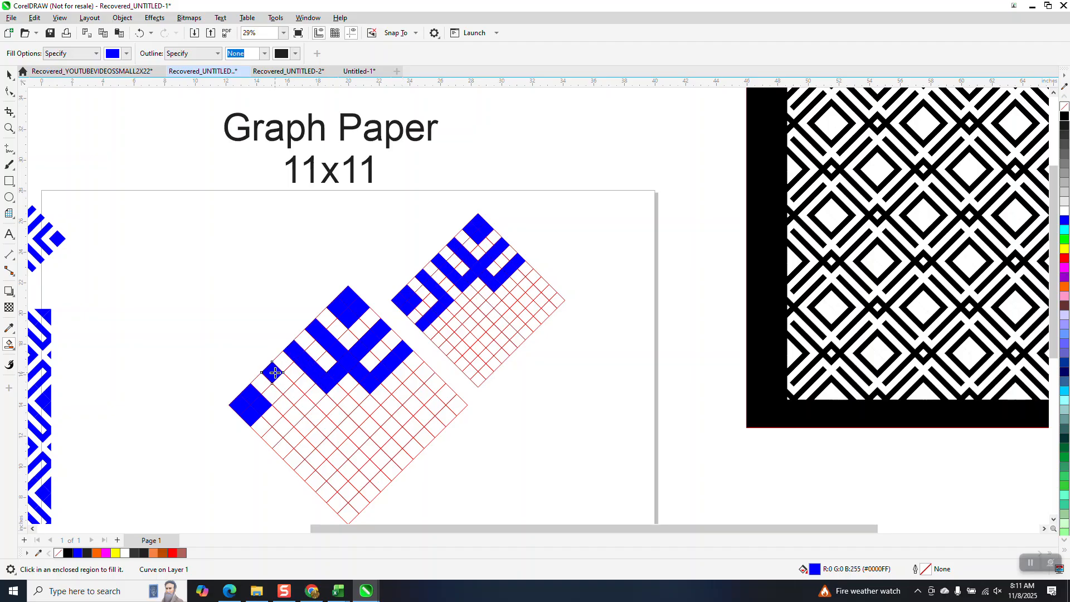
click(283, 384)
click(294, 395)
click(303, 407)
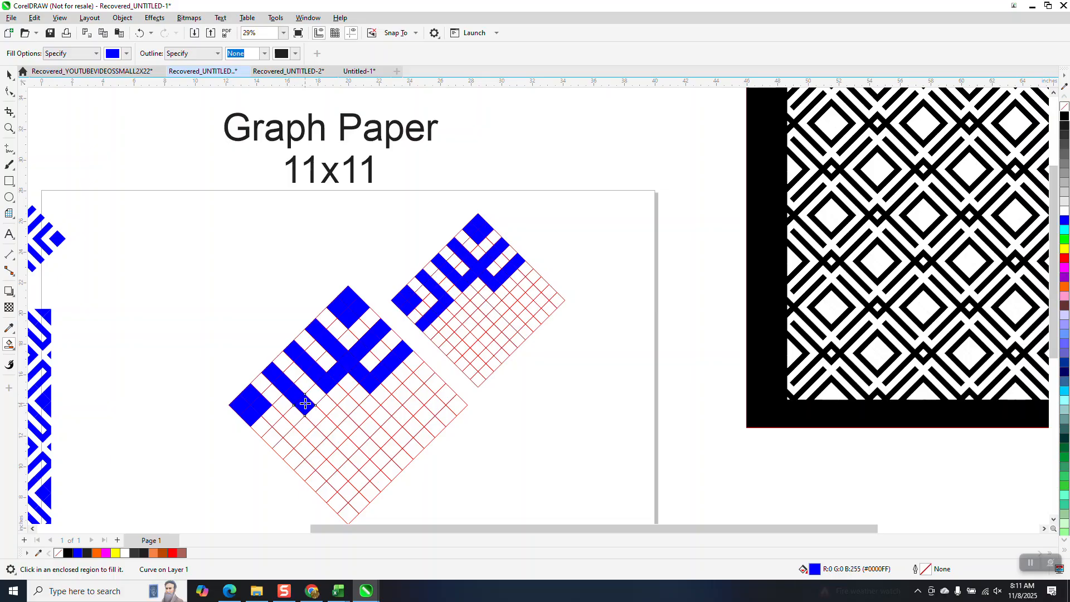
click(293, 417)
click(283, 427)
click(272, 438)
Undo the accidental shift of the large red grid and delete that grid from around the blue cells
click(8, 74)
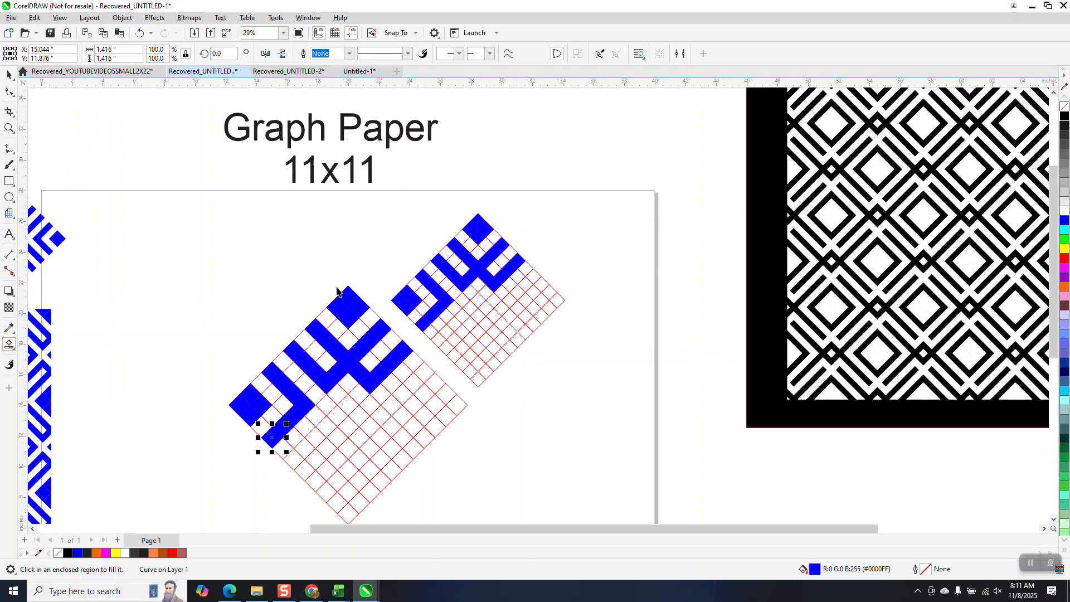
click(412, 409)
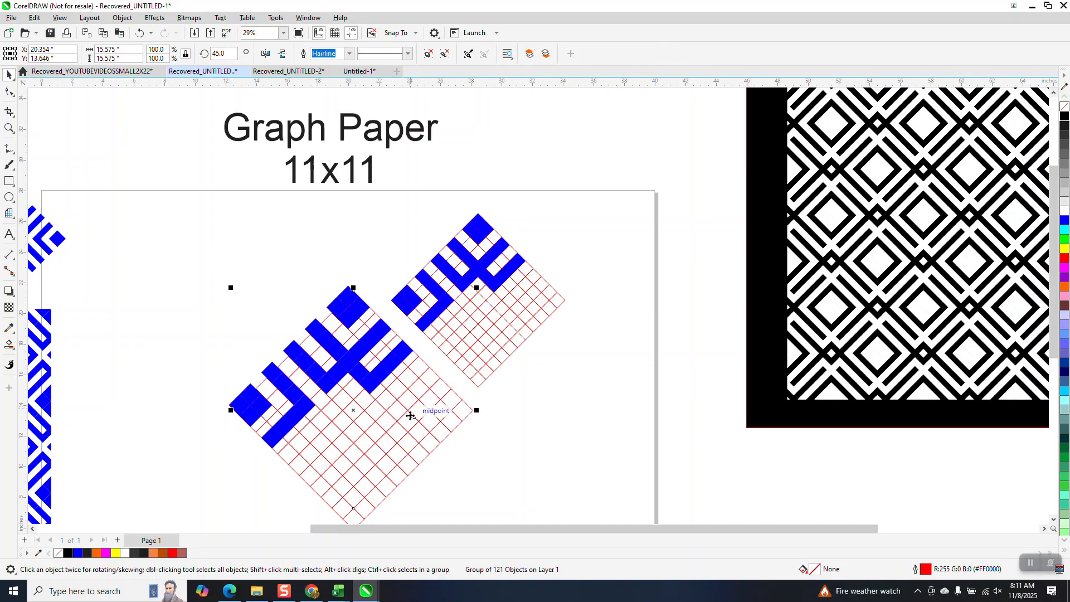
click(139, 33)
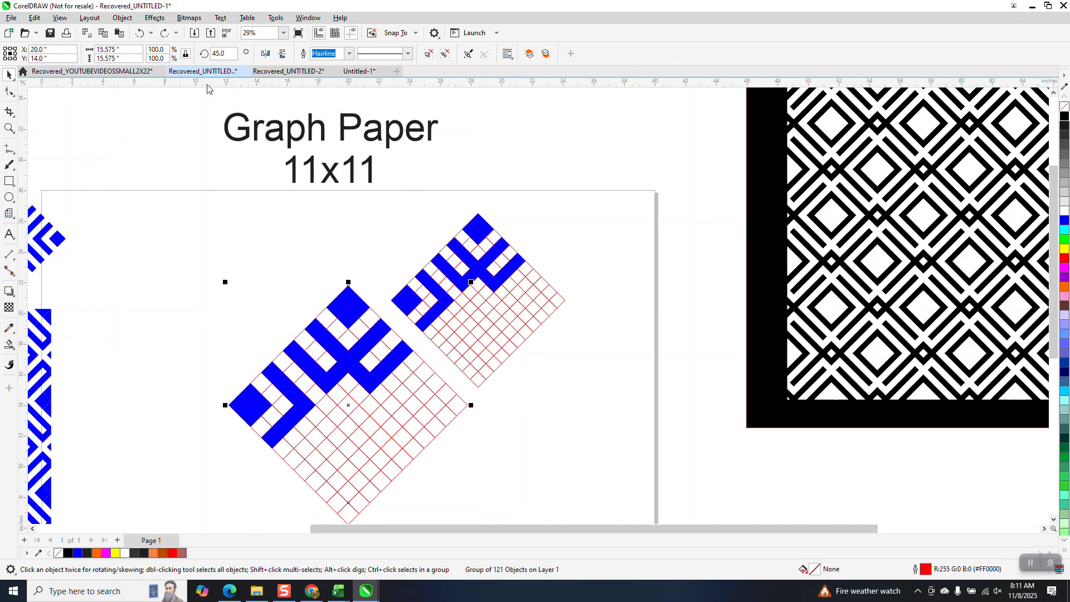
key(Delete)
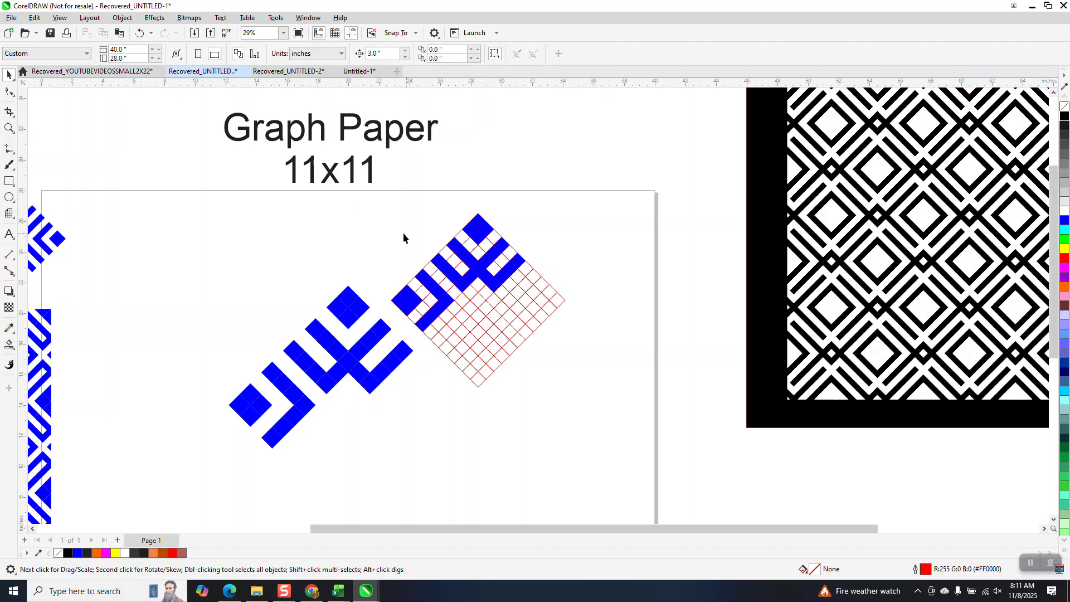
Move the sample pattern away from the large blue pattern and weld the large pattern's cells together
drag(613, 414, 613, 414)
drag(459, 277, 573, 239)
drag(167, 238, 421, 415)
drag(465, 492, 457, 492)
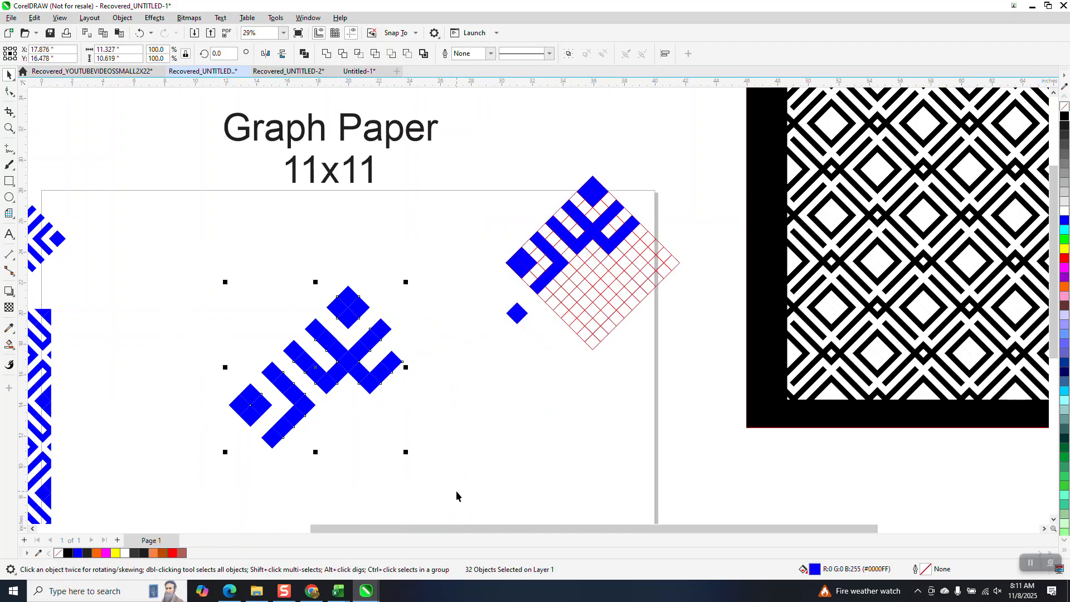
click(327, 52)
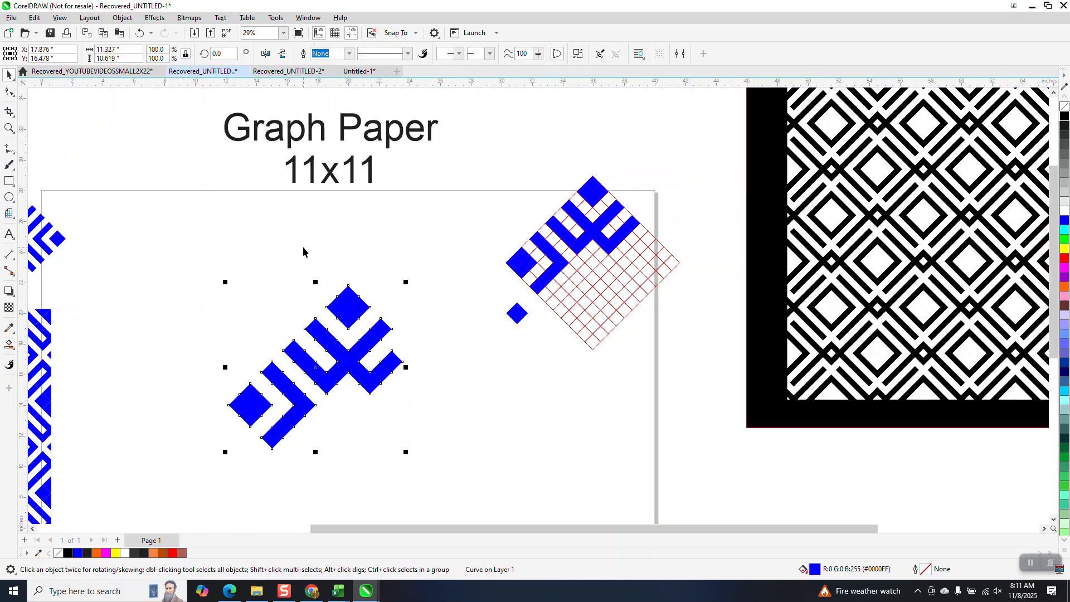
Create a copy of the welded pattern rotated 180 degrees about the page center
scroll(303, 251, down, 1)
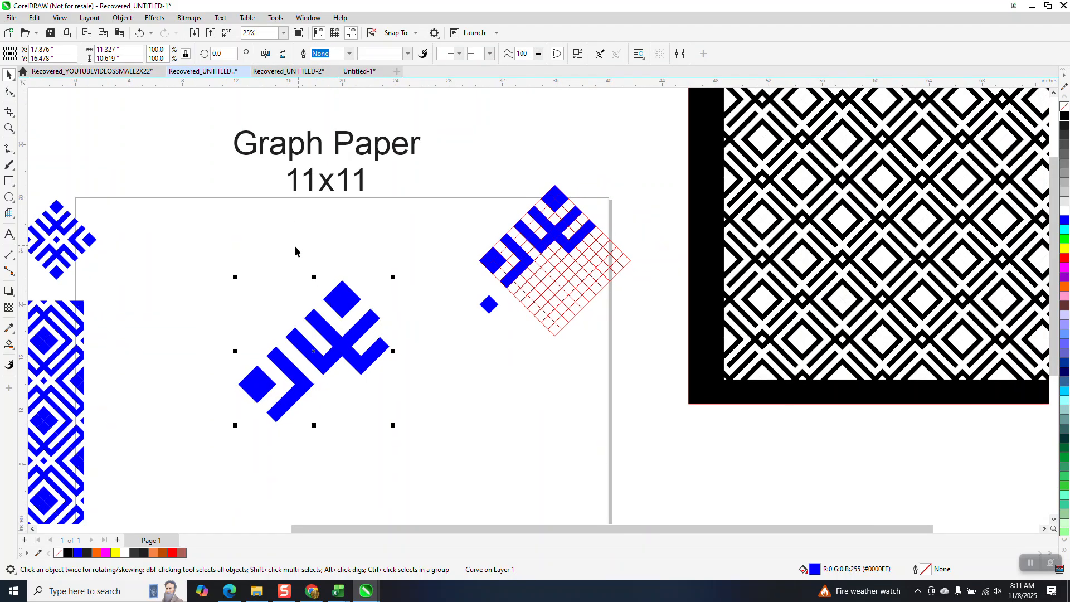
click(337, 337)
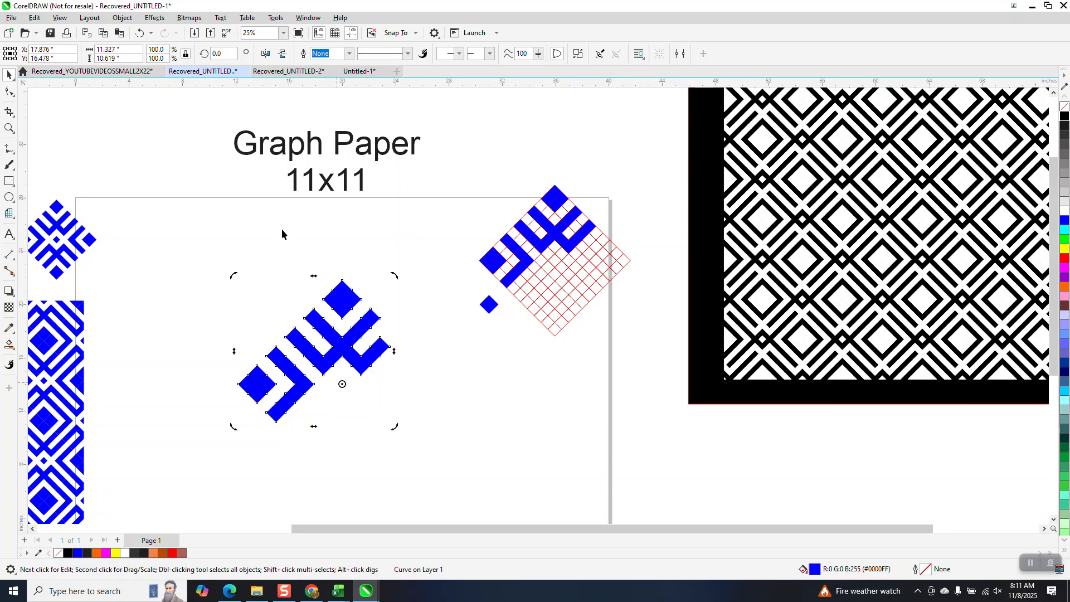
click(223, 53)
text(180)
key(Return)
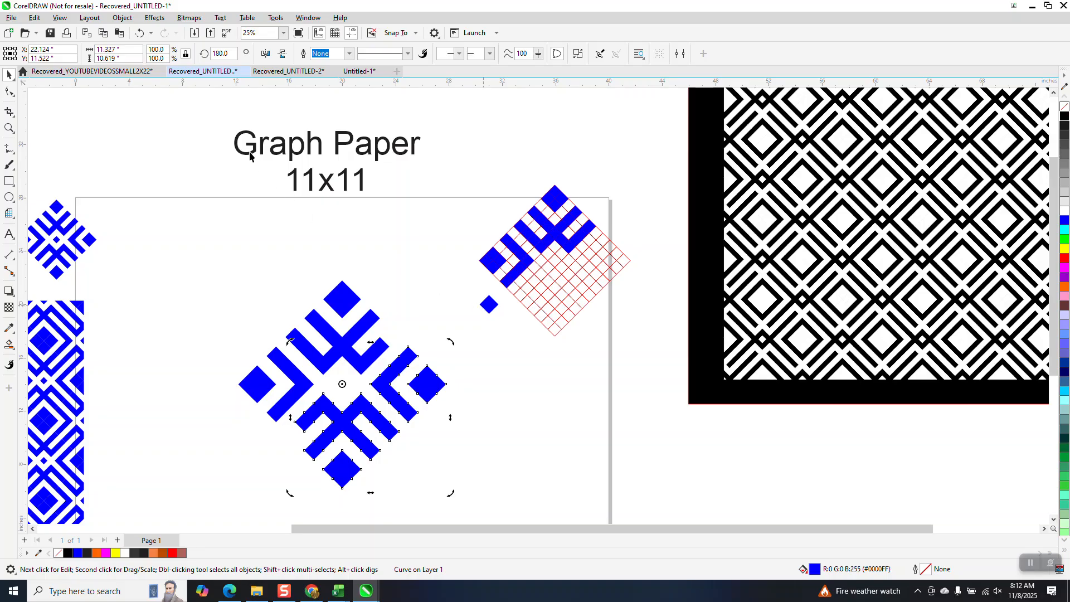
Undo the rotated copy, the weld, the sample's move and the deletion of the large grid
click(139, 34)
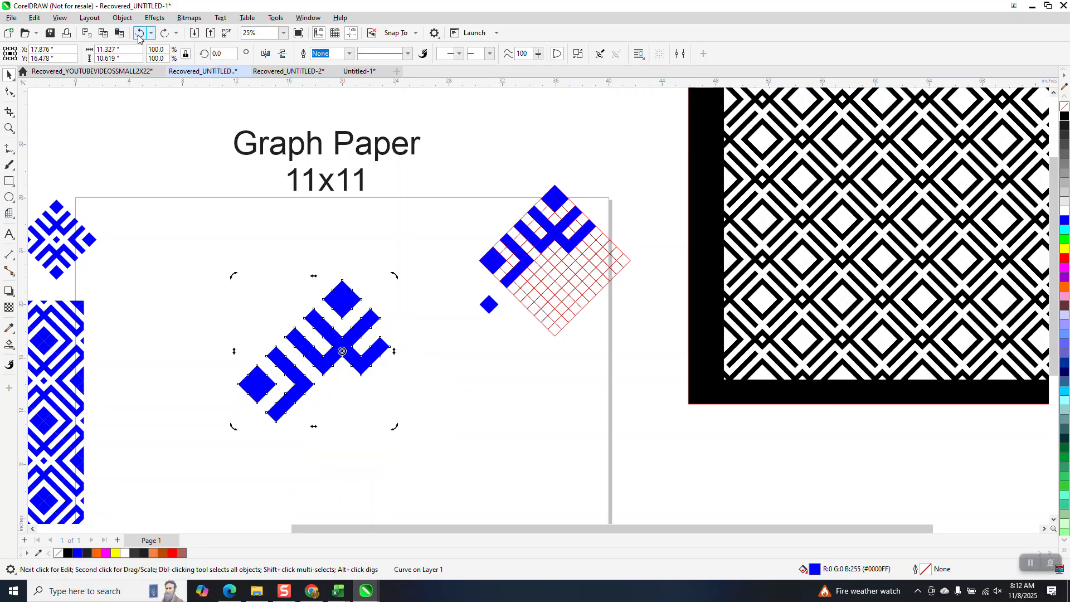
click(139, 34)
click(139, 34)
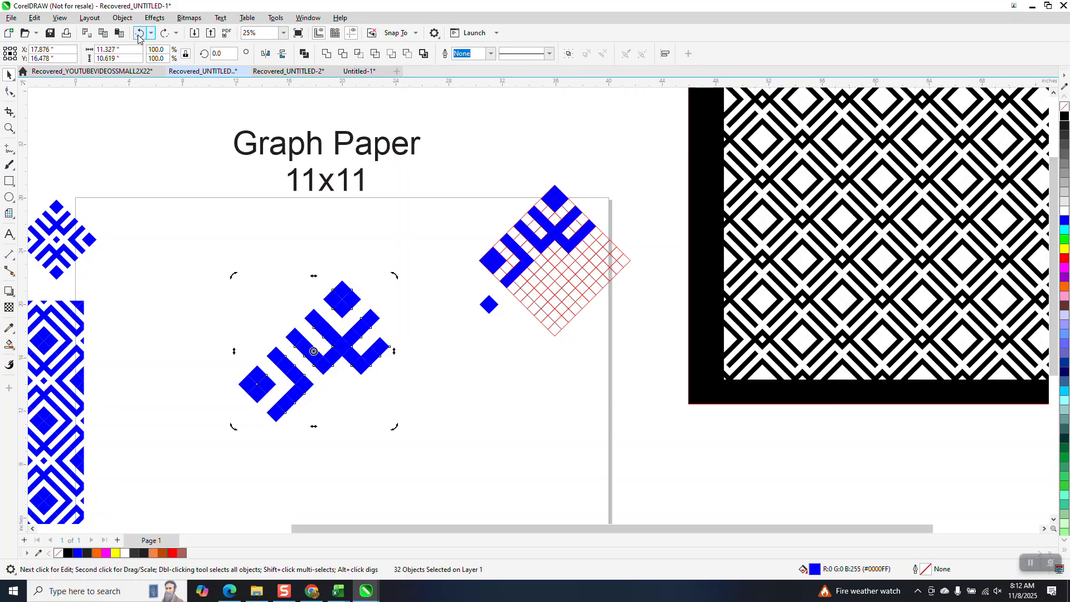
click(139, 34)
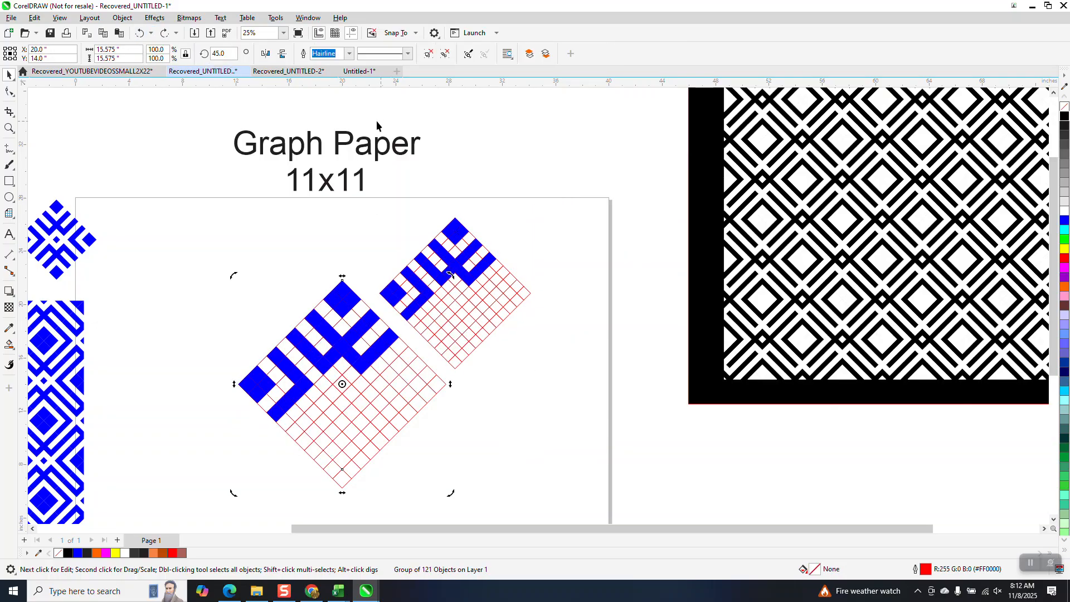
Delete the smaller sample pattern together with its grid, and delete the large red grid behind the new blue cells
scroll(432, 251, down, 1)
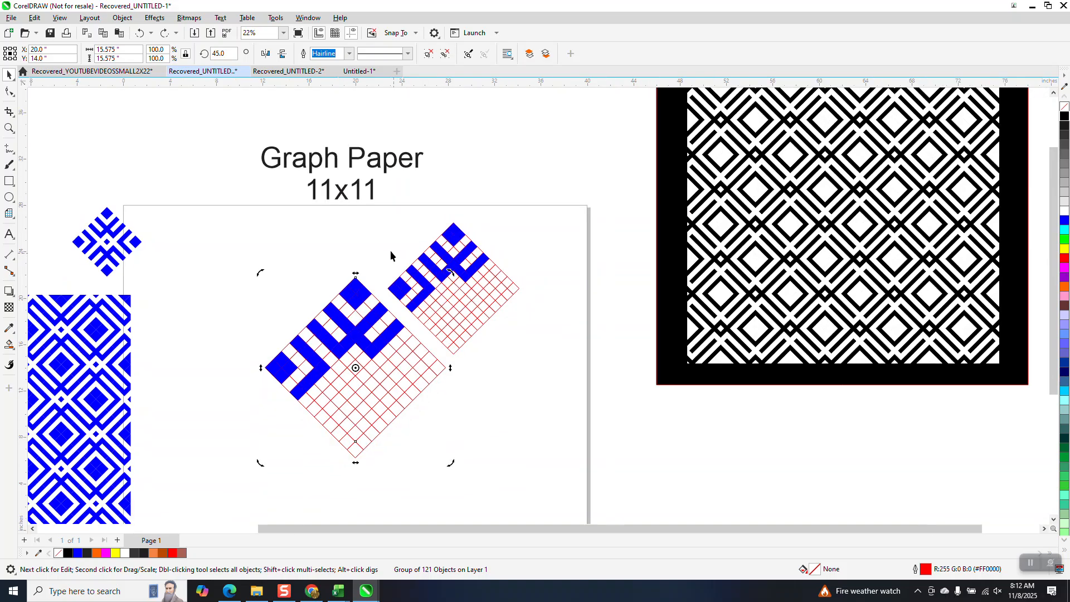
click(389, 215)
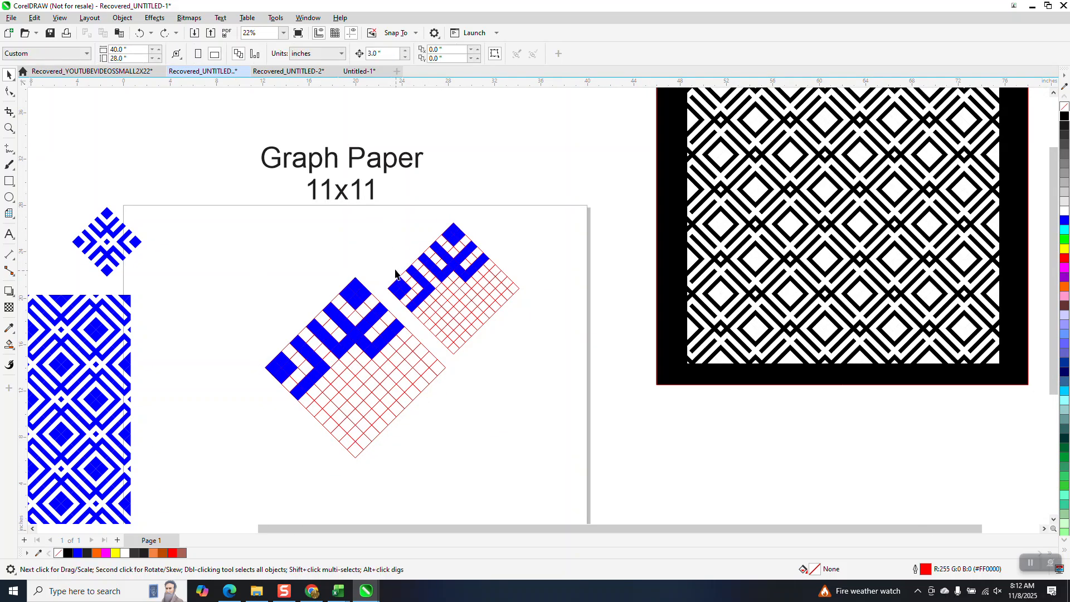
drag(391, 226, 557, 370)
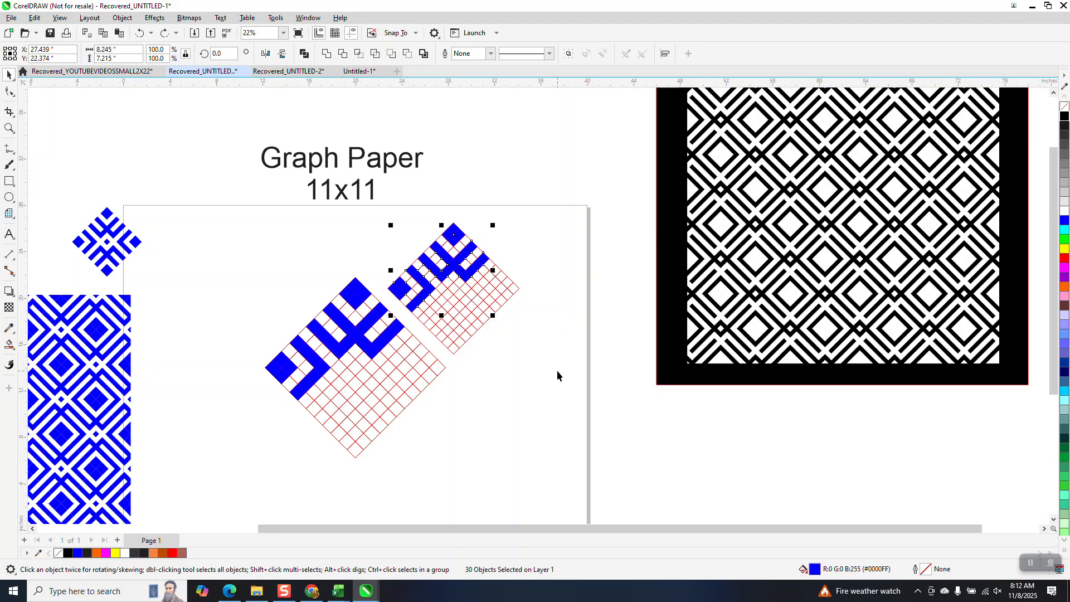
key(Delete)
click(399, 289)
key(Delete)
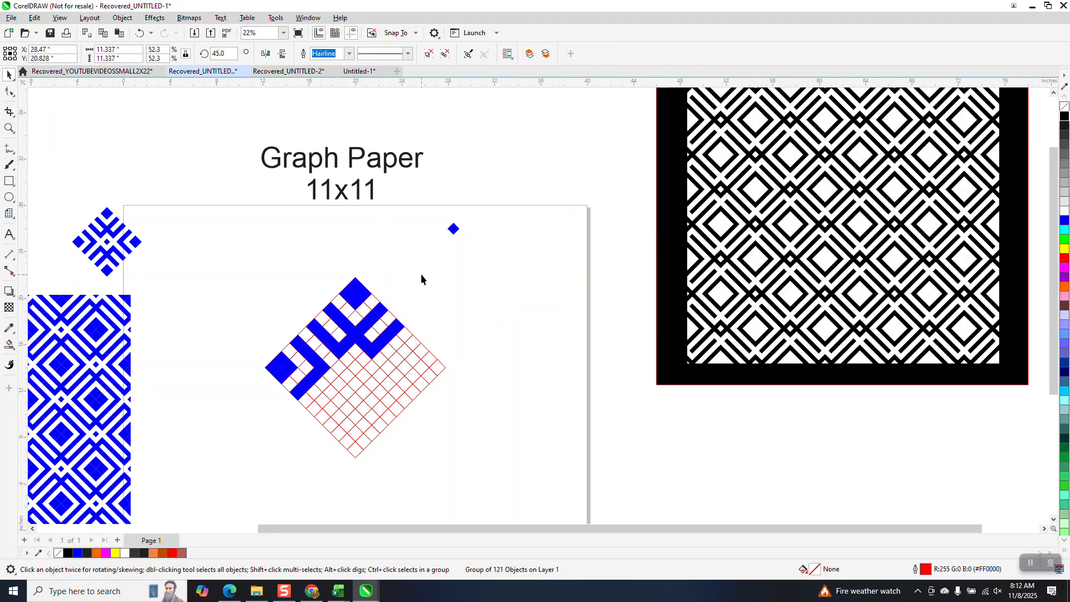
click(451, 233)
key(Delete)
click(422, 358)
key(Delete)
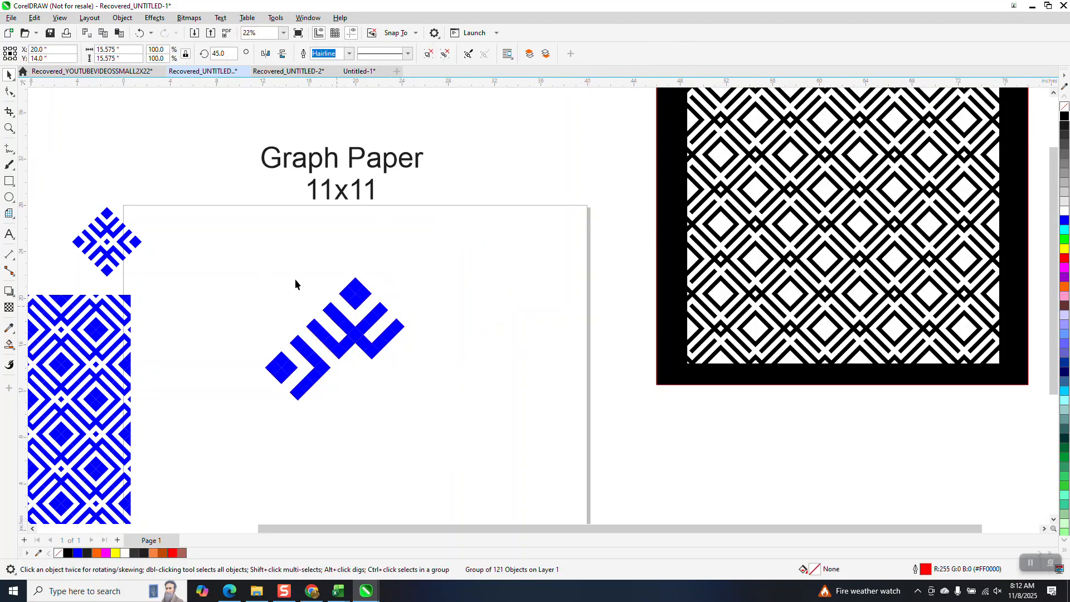
Combine the large pattern's blue cells into one curve and create a copy rotated 180 degrees about the page center
drag(230, 235, 490, 460)
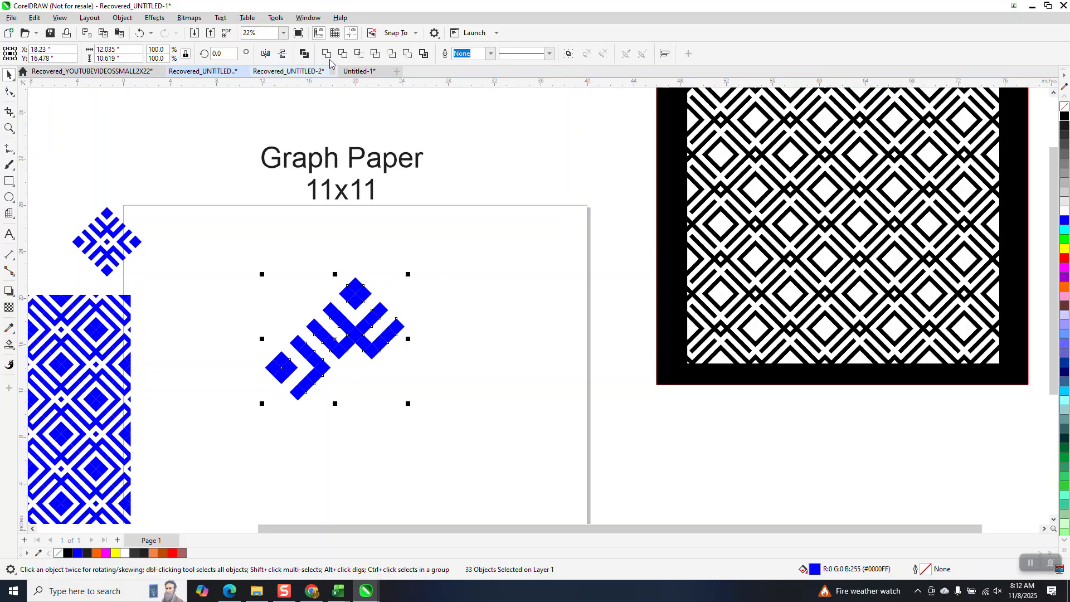
key(ctrl+l)
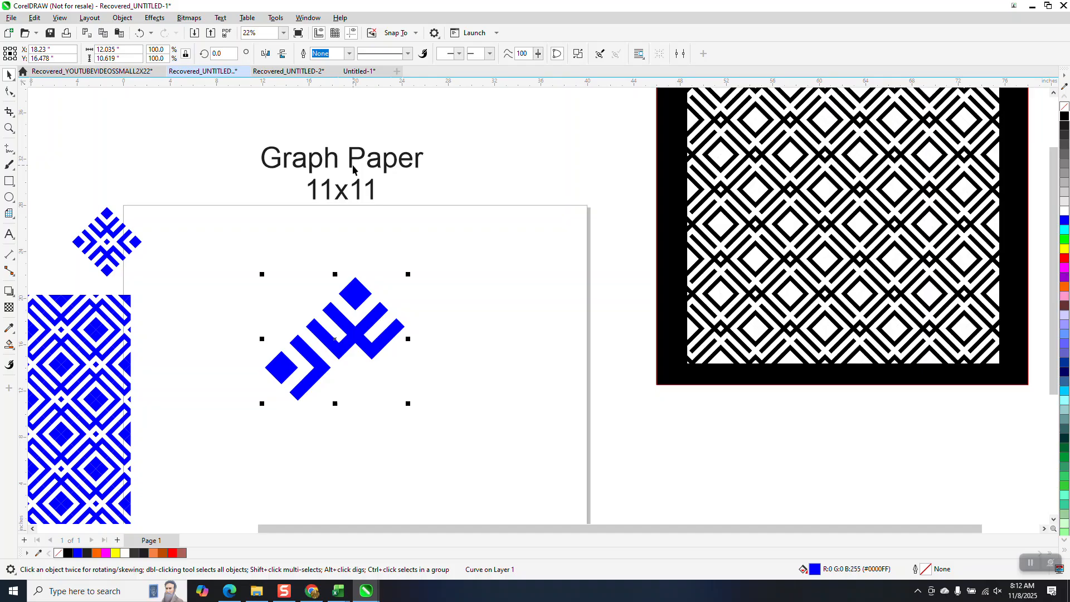
click(350, 333)
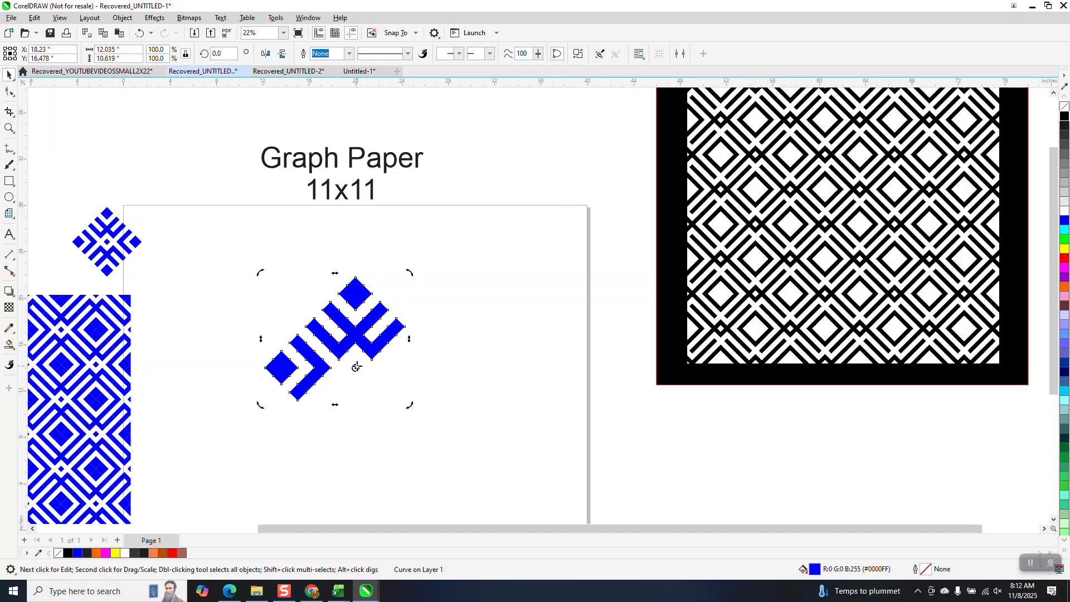
click(224, 53)
text(180)
key(Return)
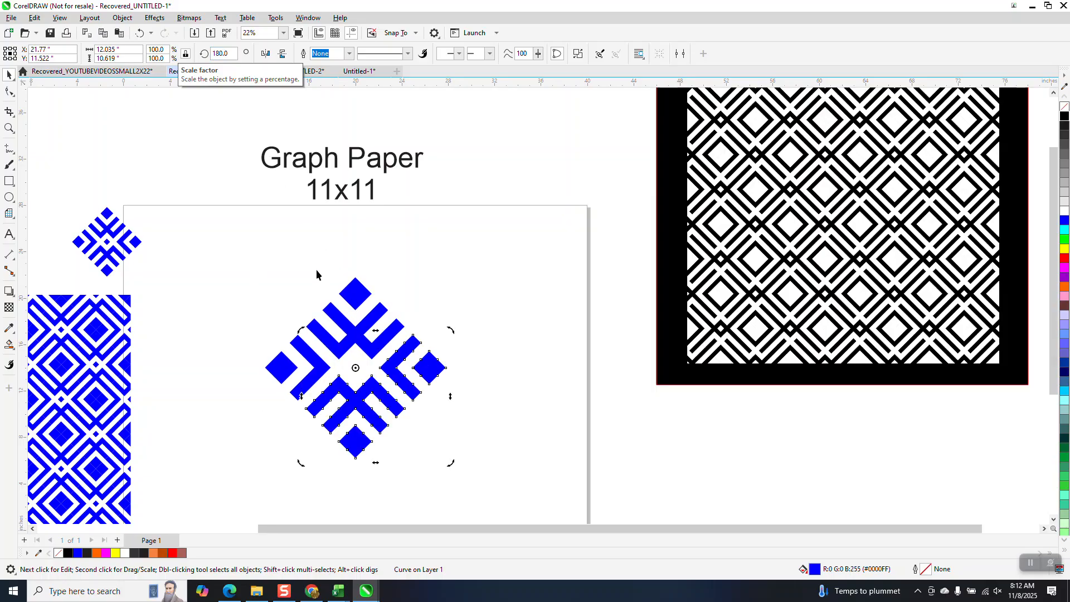
Group the two pattern halves into one diamond tile and resize it proportionally to 3 inches
scroll(315, 263, down, 1)
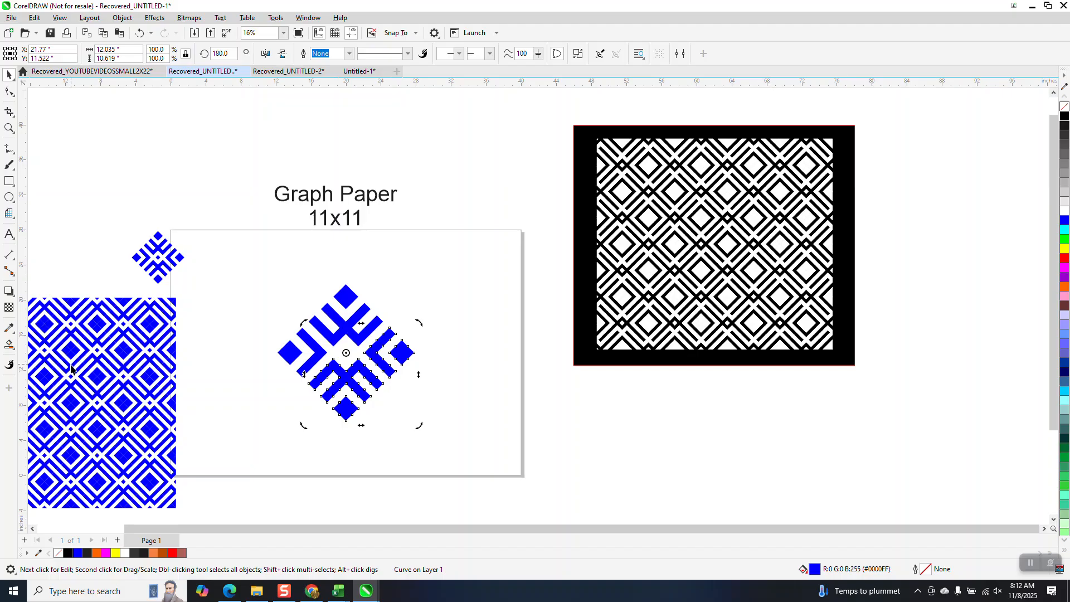
drag(266, 273, 457, 473)
key(ctrl+g)
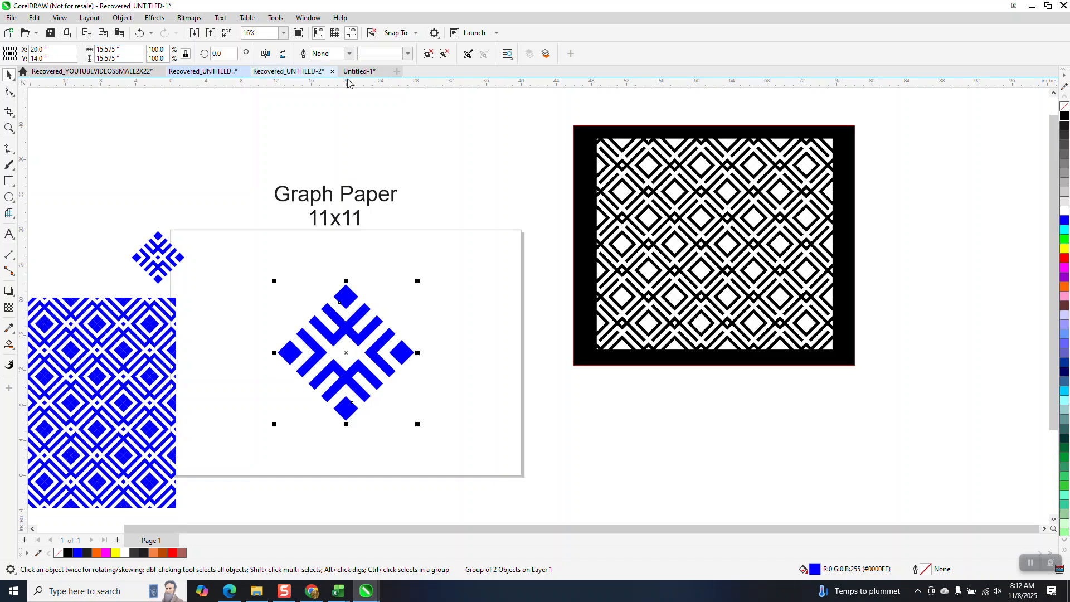
click(363, 96)
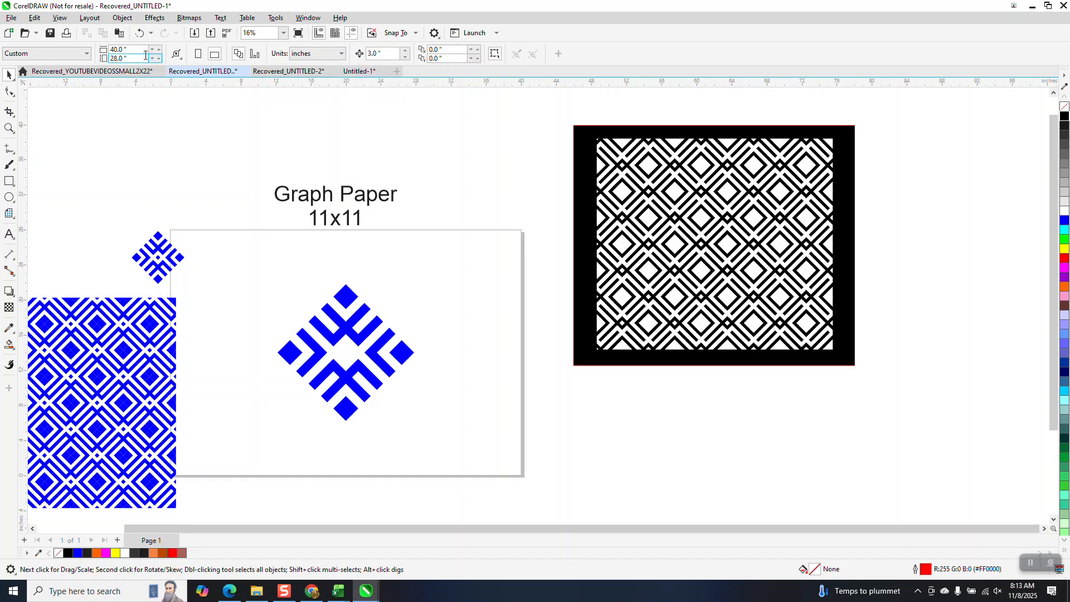
click(343, 310)
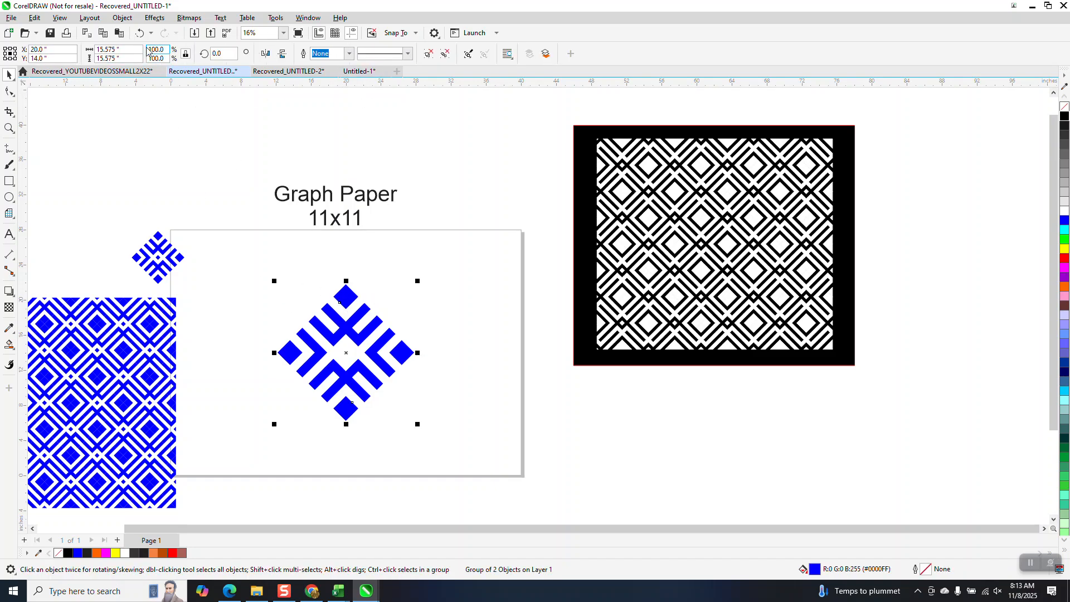
drag(118, 49, 24, 61)
text(3)
key(Return)
Move the 3-inch diamond tile from the page center to the upper-left area of the page
click(9, 128)
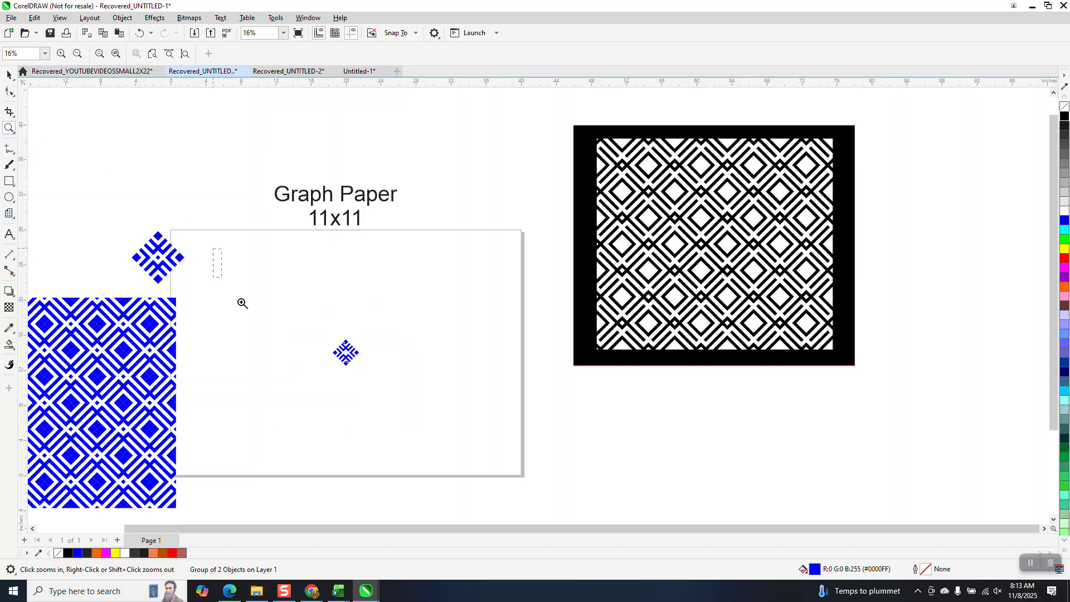
click(243, 303)
click(9, 74)
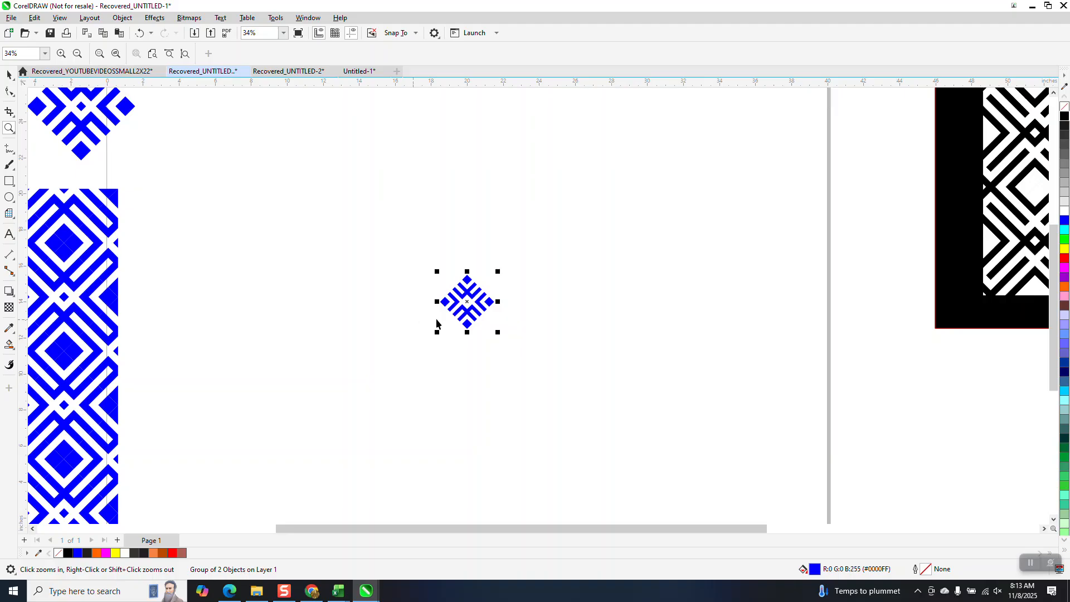
drag(458, 298, 302, 169)
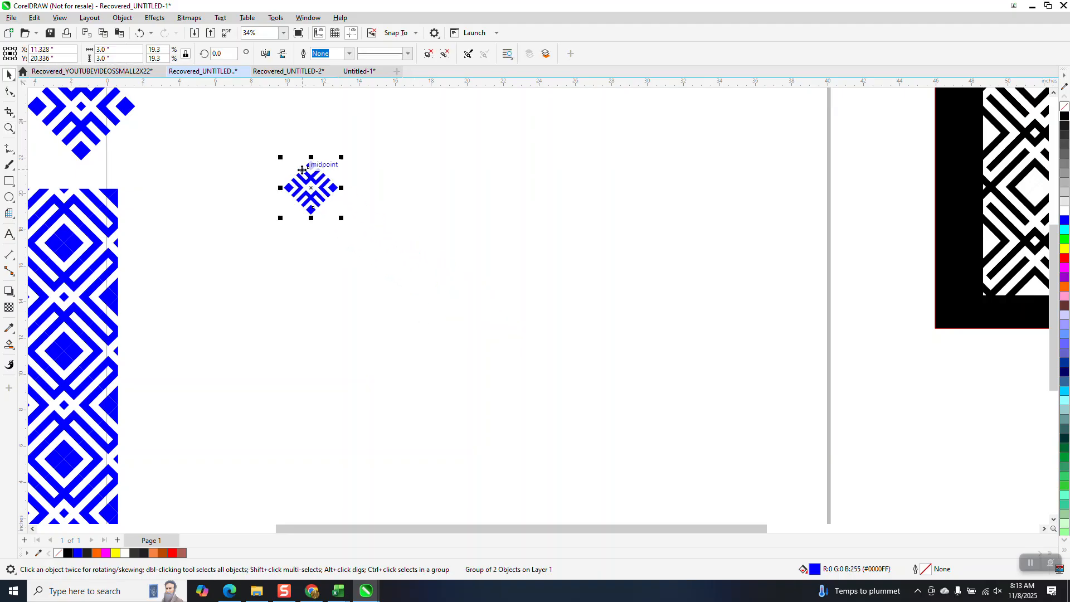
Make a horizontal row of nine tiles by repeatedly duplicating the diamond tile 3 inches to the right
key(ctrl+d)
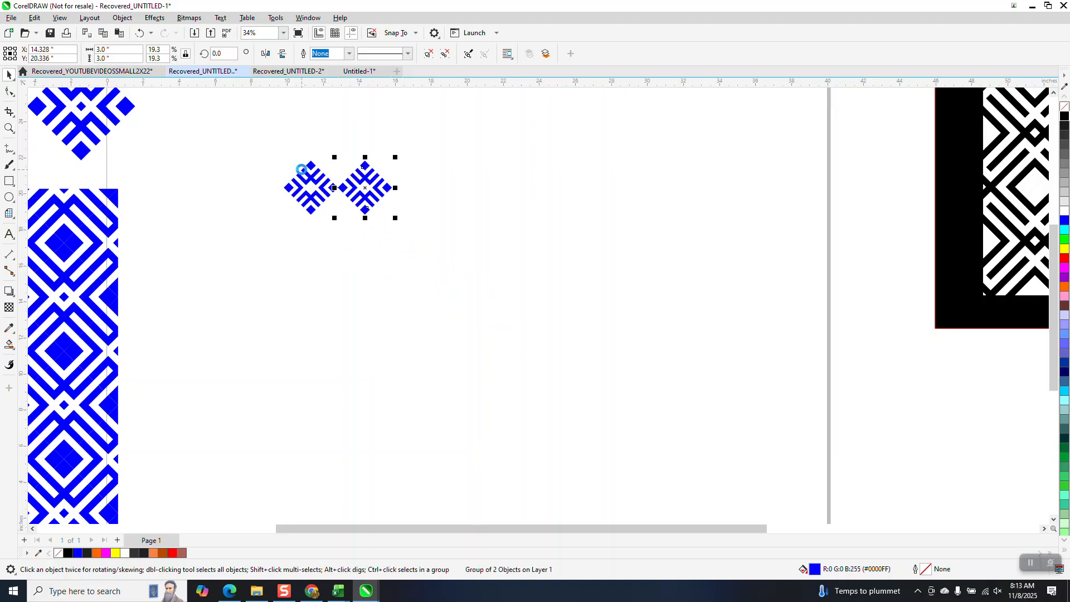
key(ctrl+d)
key(ctrl+d)
key(ctrl+d)
key(ctrl+d)
key(ctrl+d)
key(ctrl+d)
key(ctrl+d)
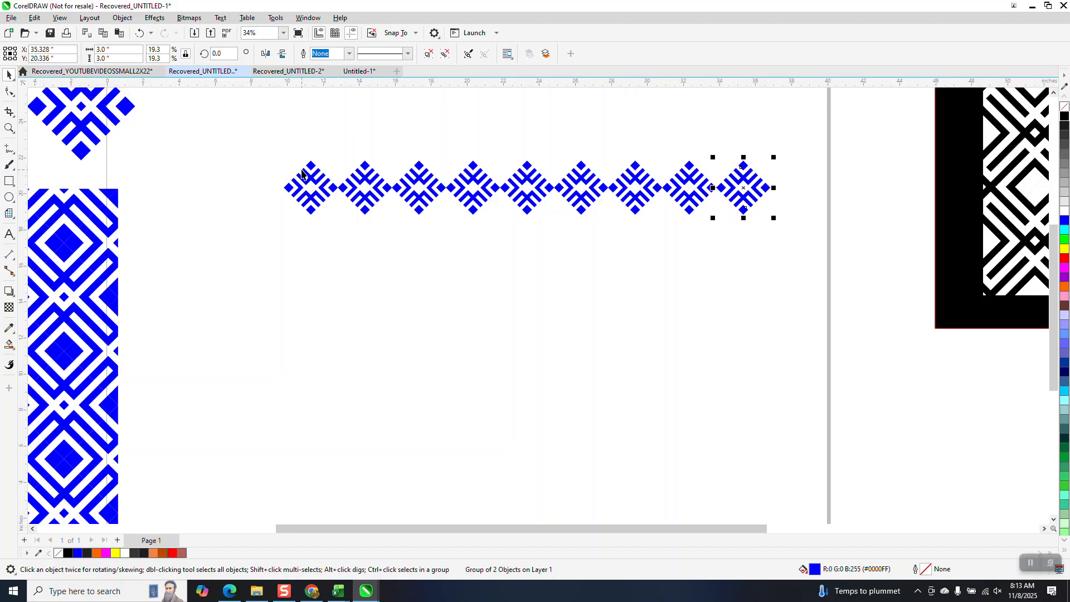
Group the nine tiles of the row and set the nudge distance to 1.5 inches
drag(268, 144, 825, 293)
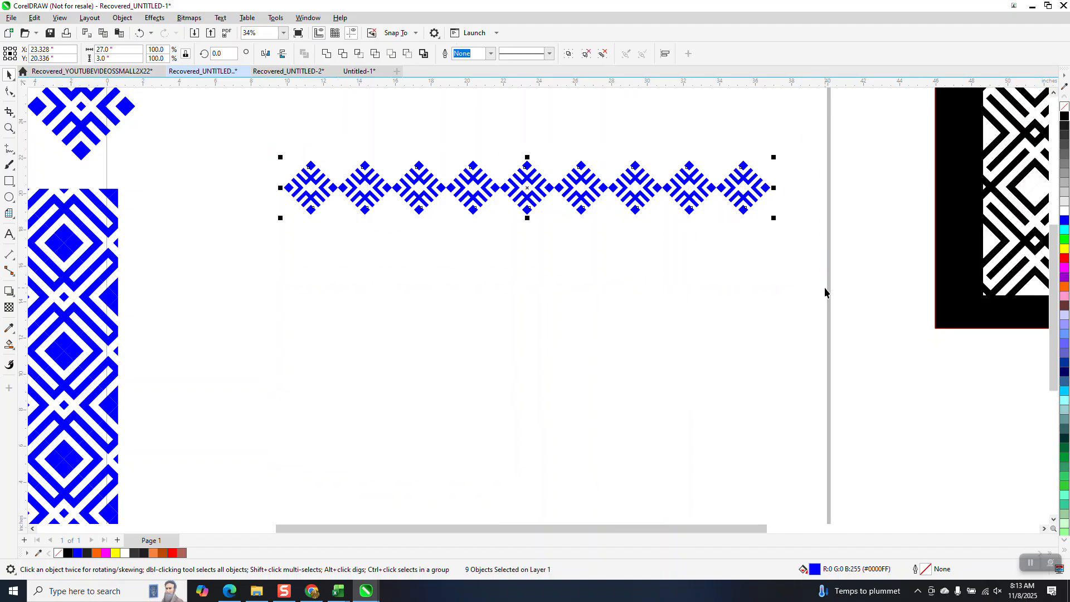
key(ctrl+g)
click(540, 146)
text(1.5 ")
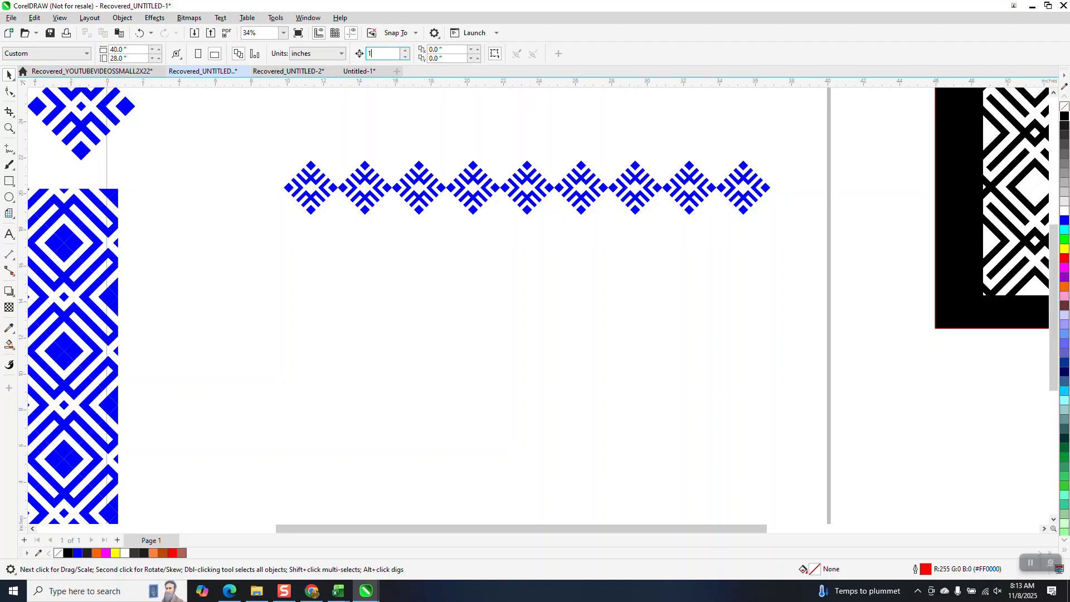
Duplicate the grouped row, offset 1.5 inches down and 1.5 inches to the left so the tiles interlock
click(520, 190)
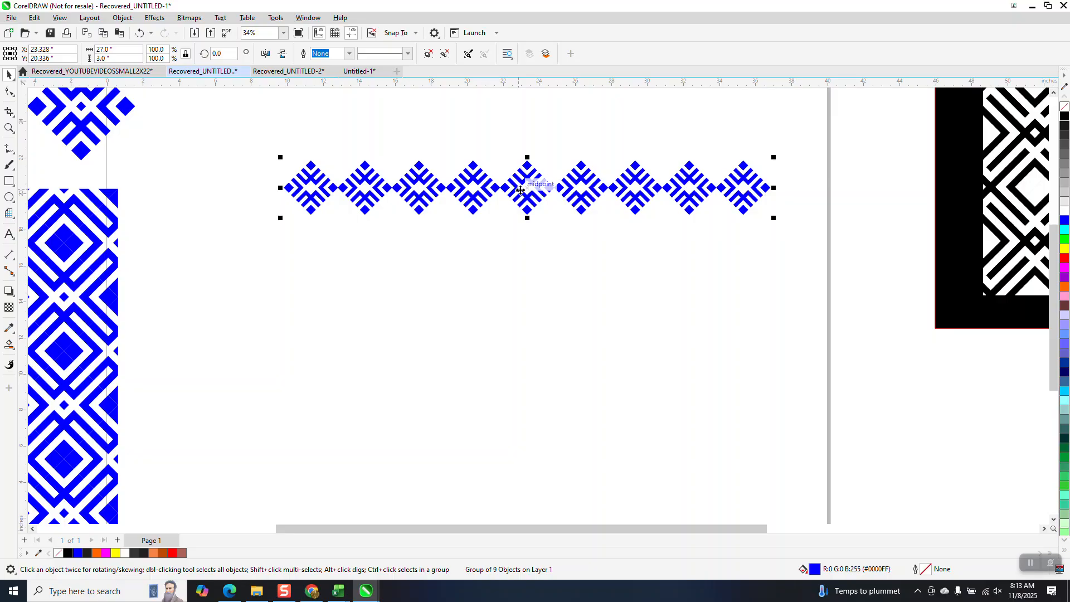
key(ctrl+d)
key(Left)
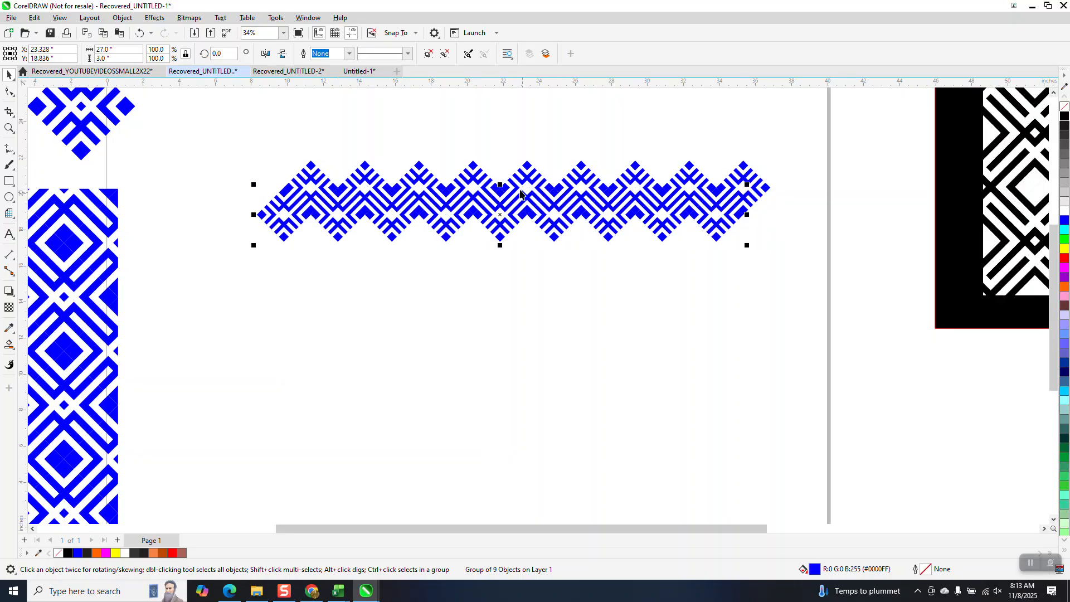
Group the two interlocking rows and place a duplicate of the group 3 inches below
drag(248, 136, 813, 340)
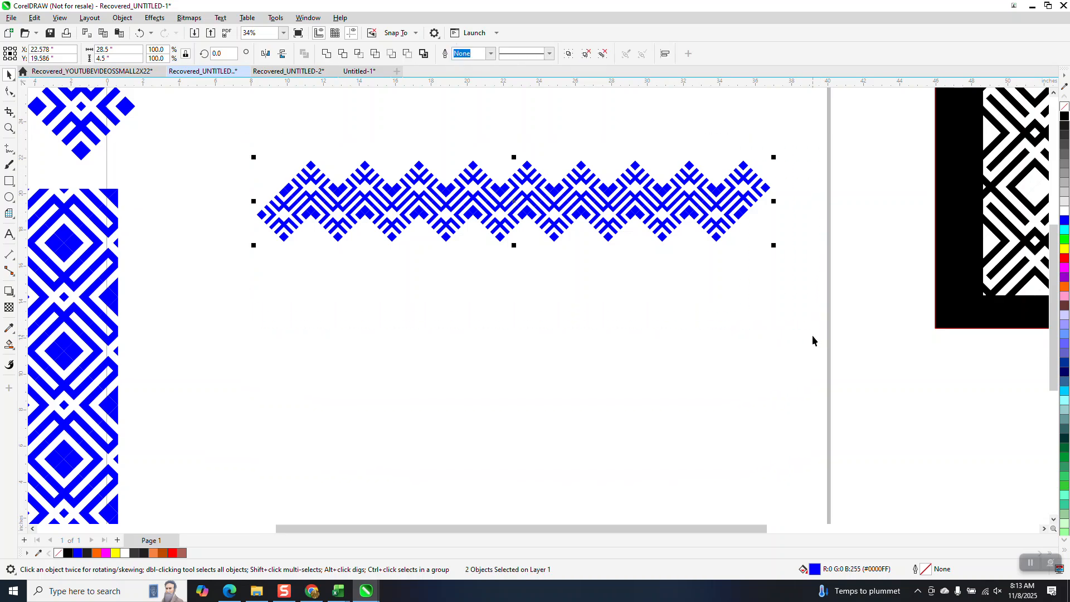
key(ctrl+g)
key(ctrl+d)
key(Down)
key(Down)
key(Down)
key(Down)
key(Down)
key(Down)
key(Down)
key(Down)
key(Down)
key(Down)
key(Down)
key(Down)
key(Down)
key(Down)
key(Down)
key(Down)
key(Down)
key(Down)
key(Down)
key(Down)
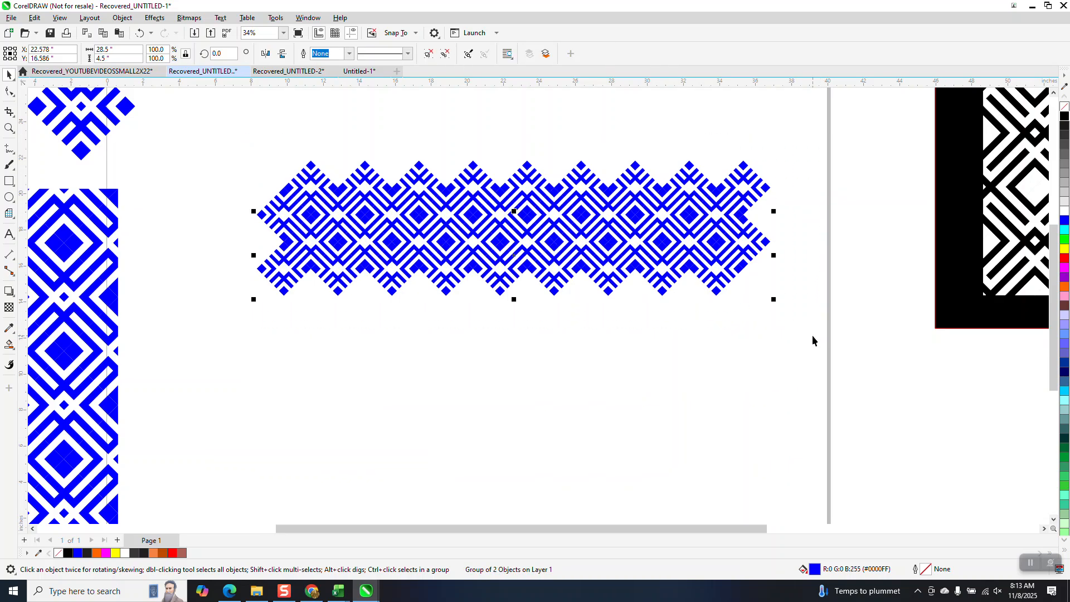
Repeat the 3-inch downward duplicate of the double row five times to fill the page down to its lower edge
key(ctrl+d)
key(ctrl+d)
key(ctrl+d)
key(ctrl+d)
key(ctrl+d)
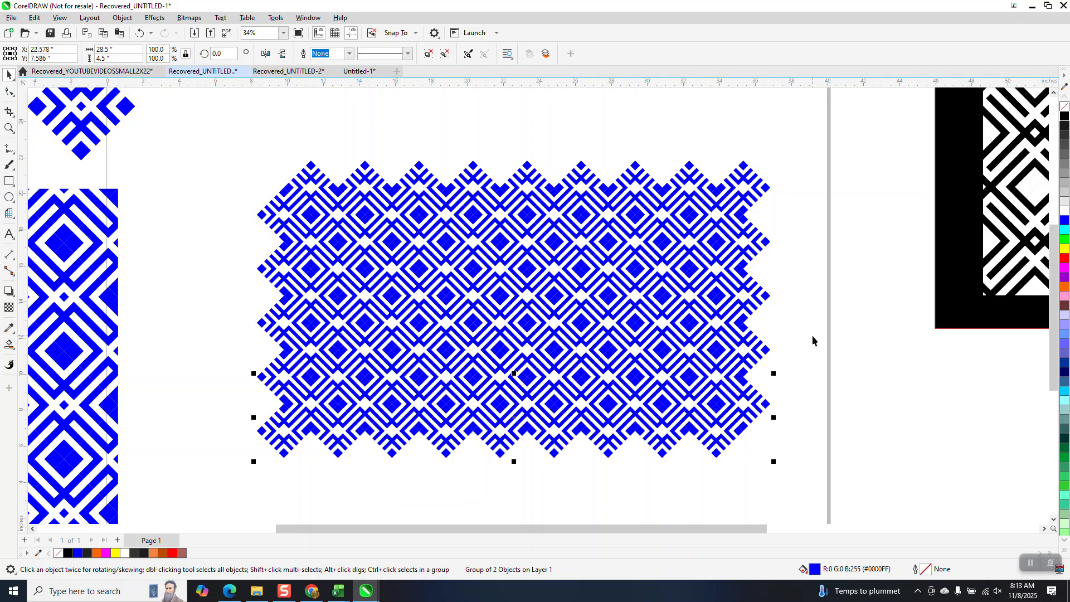
Examine the new tiled pattern up close and compare it with the larger blue pattern and the black-framed pattern
scroll(791, 439, down, 1)
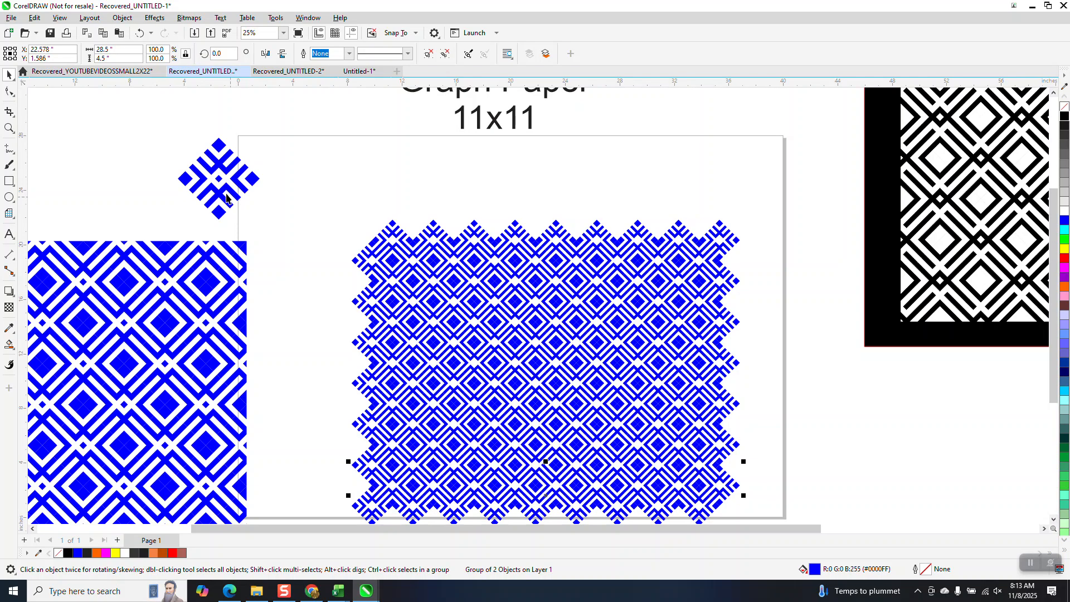
scroll(316, 257, down, 1)
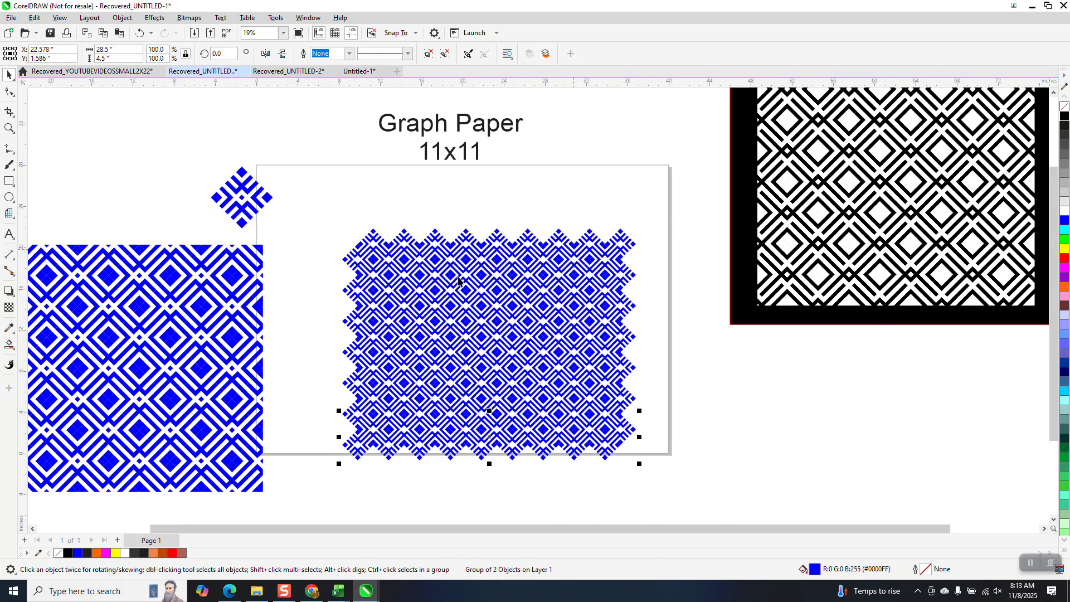
click(8, 128)
drag(427, 294, 745, 504)
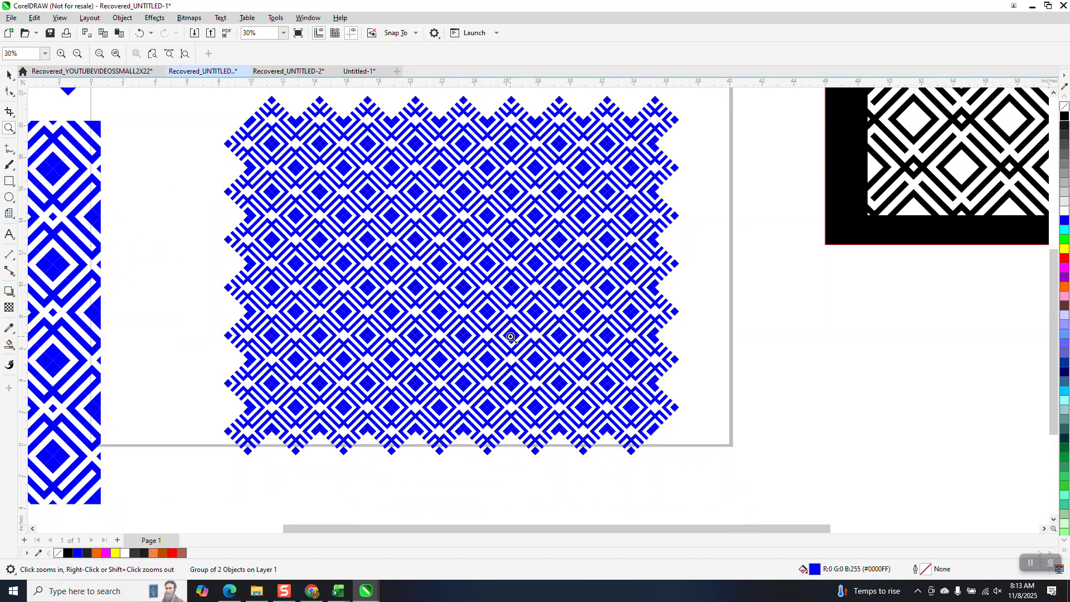
click(566, 338)
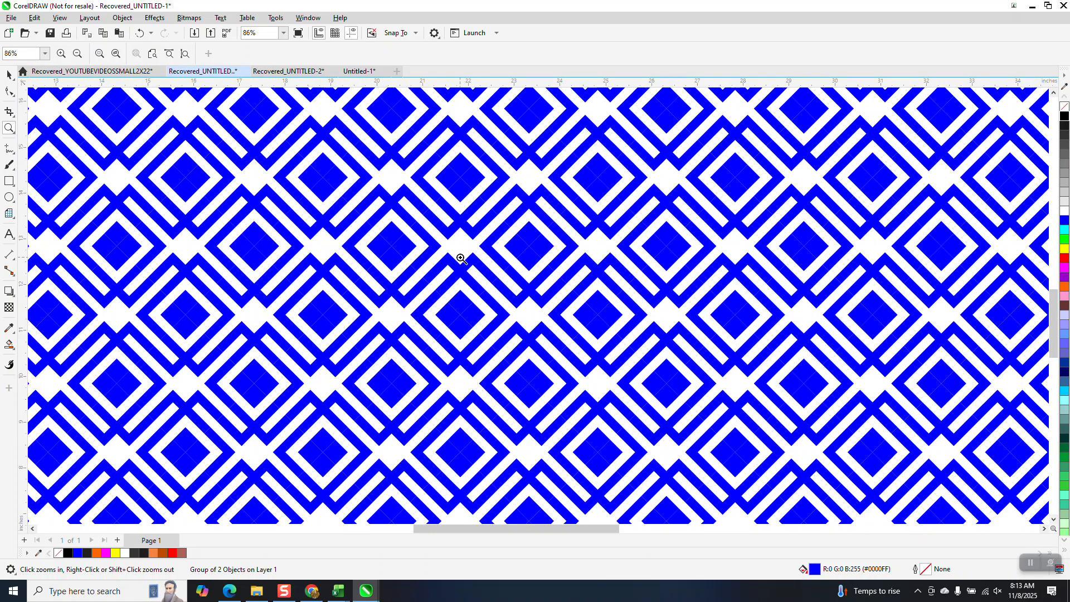
scroll(461, 259, down, 5)
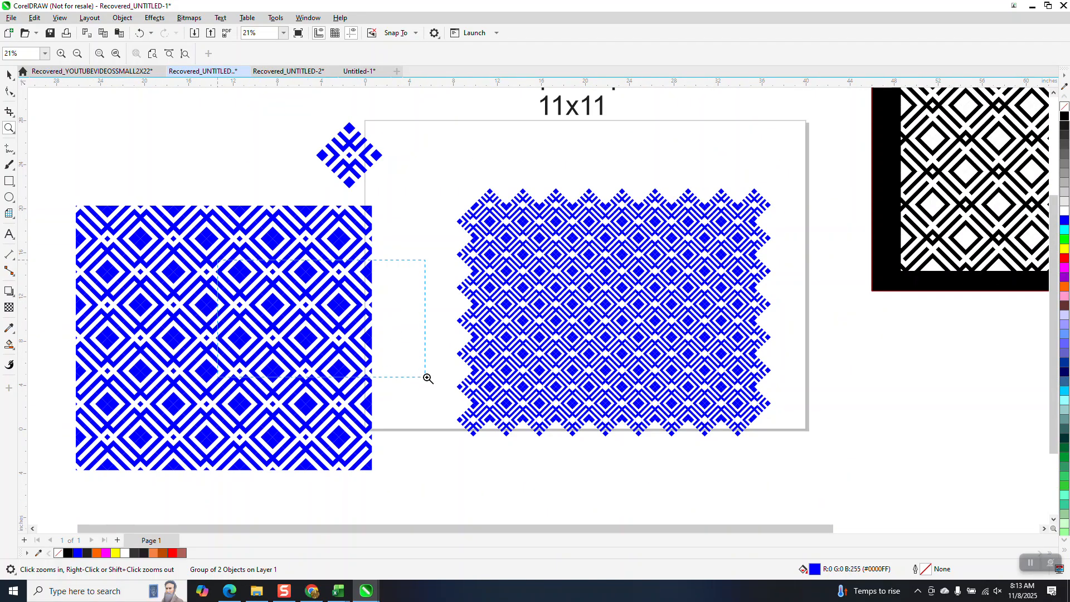
drag(415, 374, 416, 376)
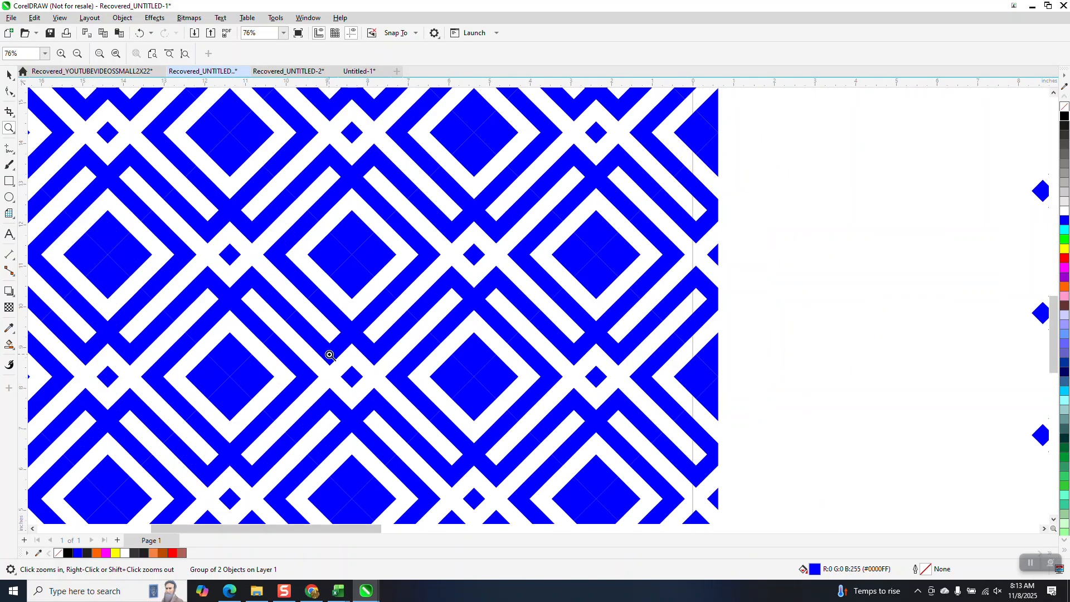
scroll(287, 340, down, 5)
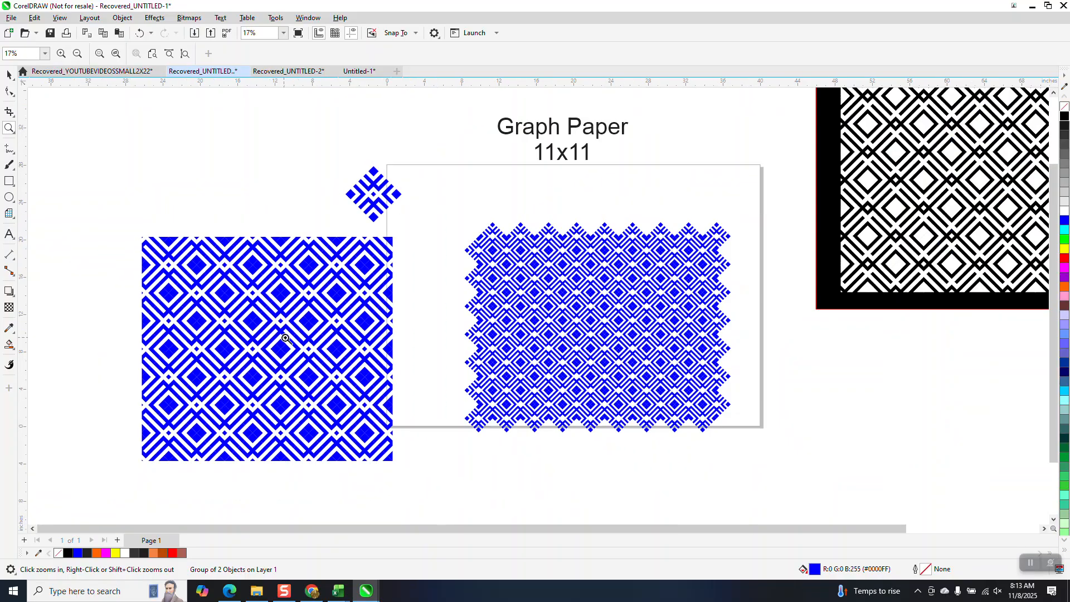
scroll(579, 329, down, 1)
drag(806, 201, 947, 341)
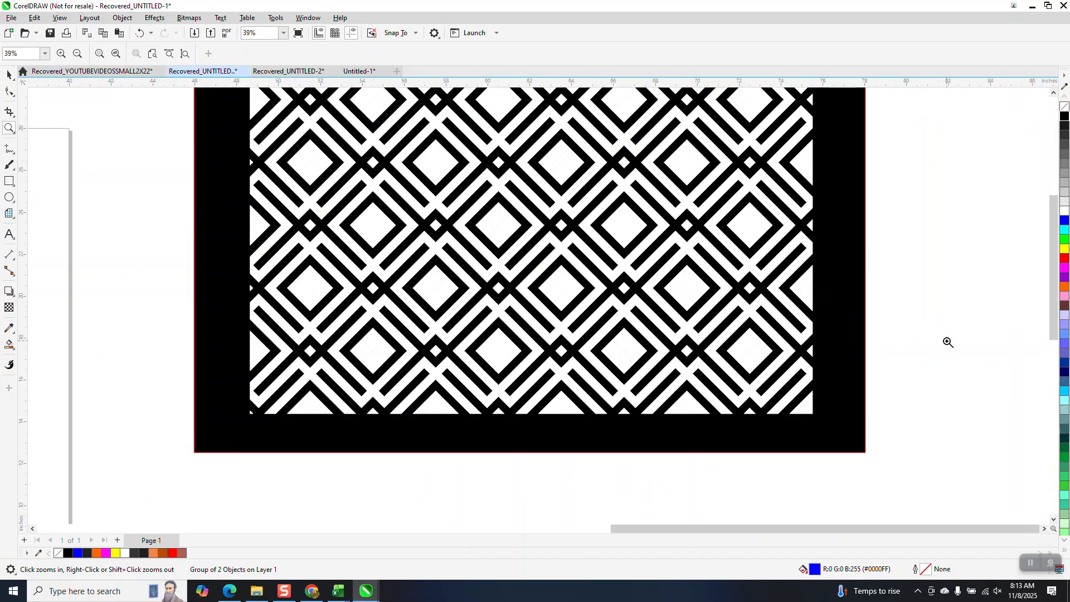
scroll(713, 384, down, 3)
scroll(696, 363, down, 1)
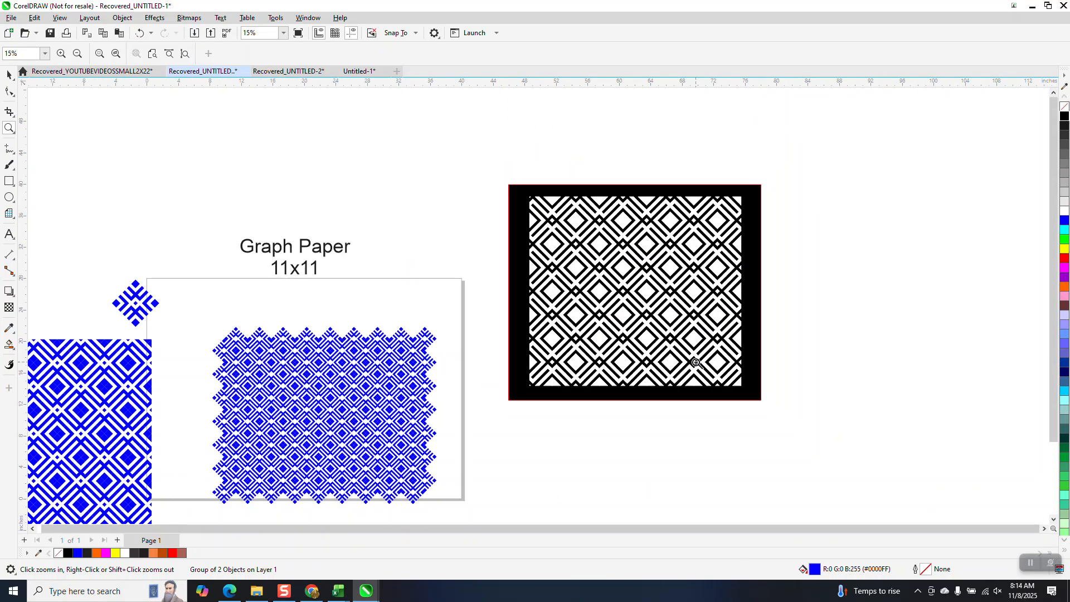